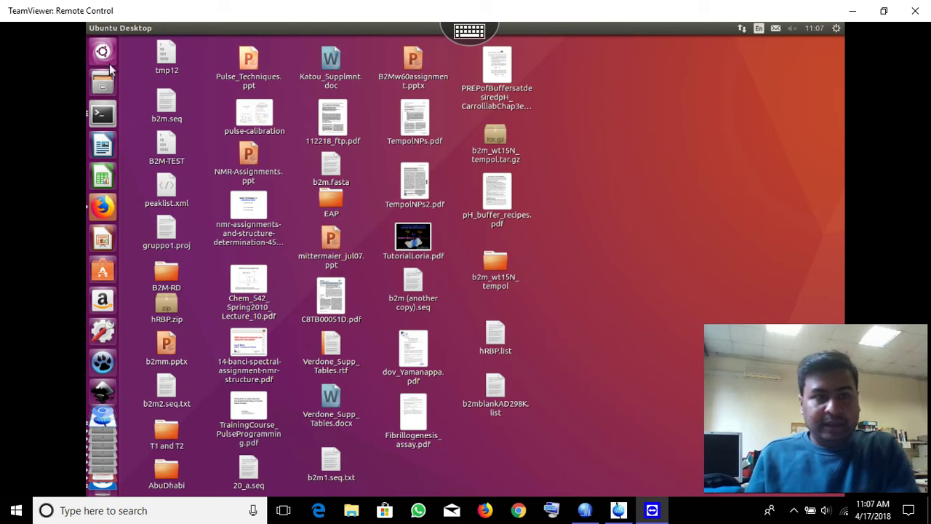
Search the computer for "cm", launch CMC-assist 2.6 and maximize its window.
{"action": "left_click", "coordinate": [104, 54]}
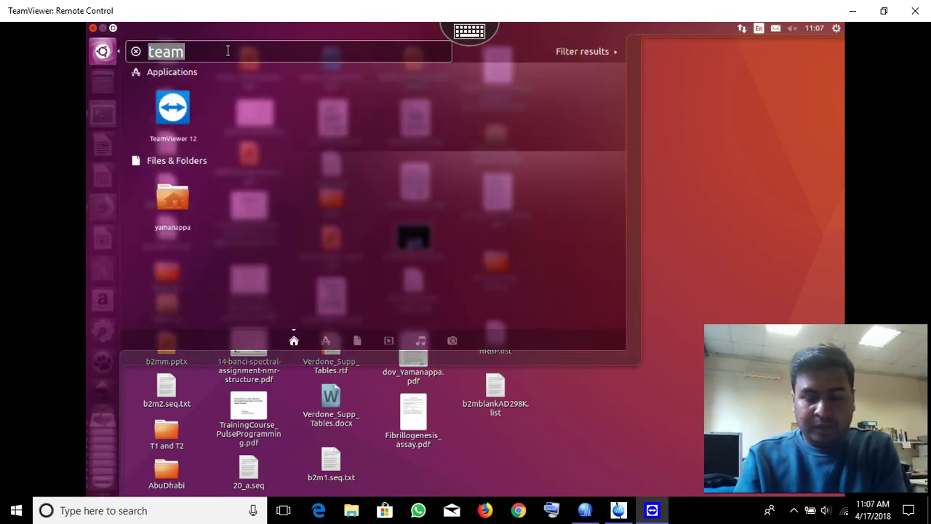
{"action": "type", "text": "t"}
{"action": "key", "text": "BackSpace"}
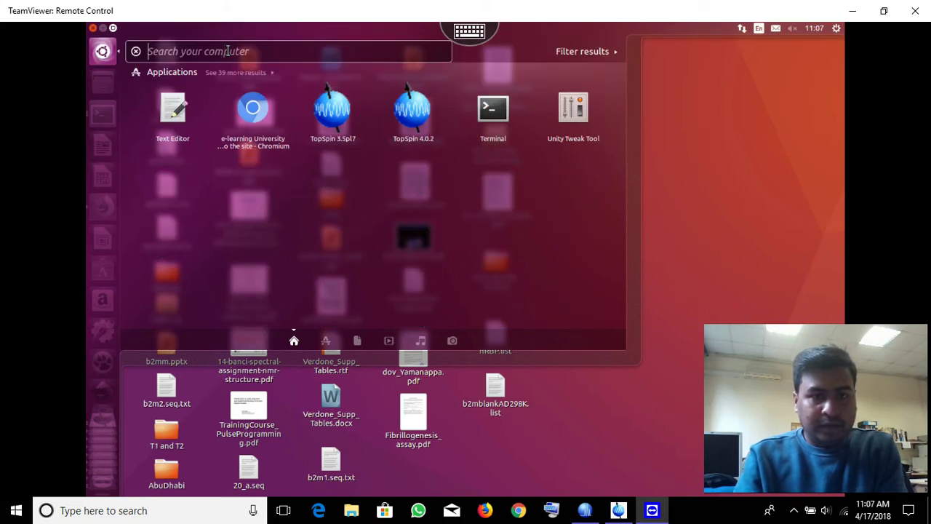
{"action": "type", "text": "cm"}
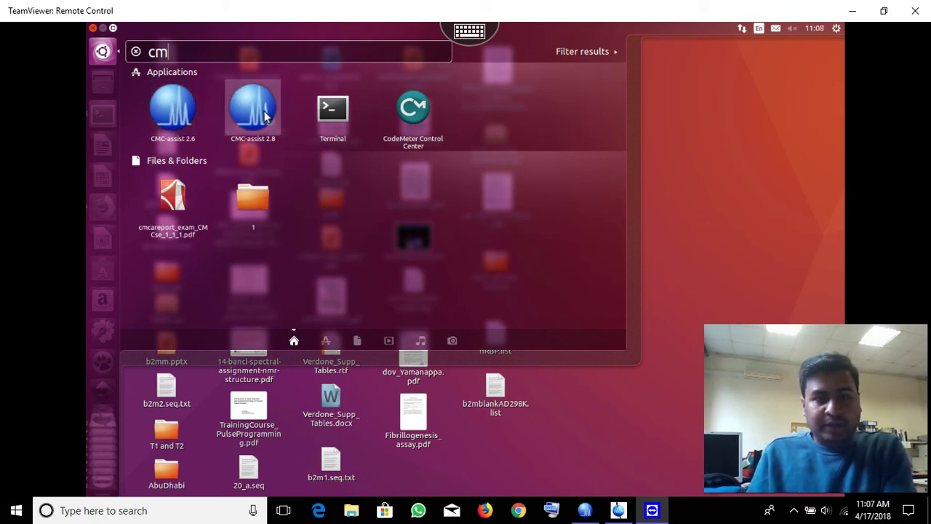
{"action": "left_click", "coordinate": [179, 109]}
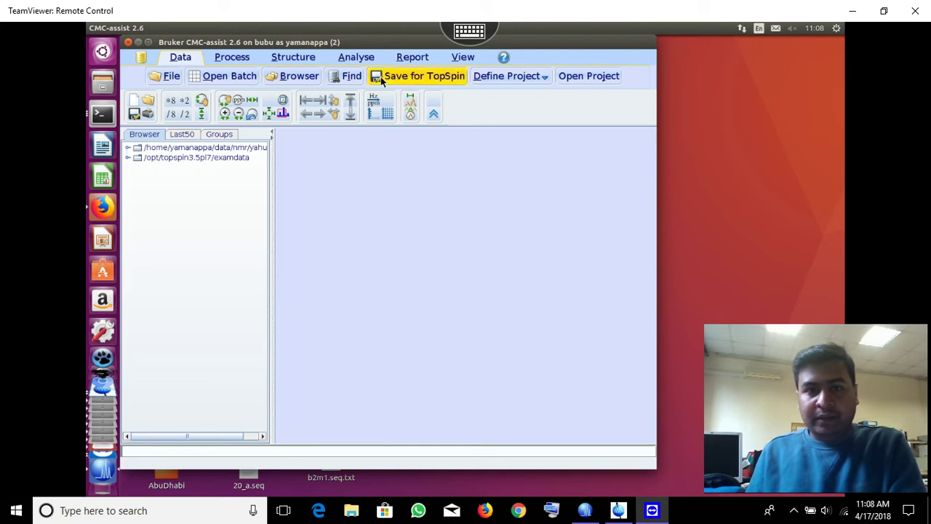
{"action": "double_click", "coordinate": [357, 41]}
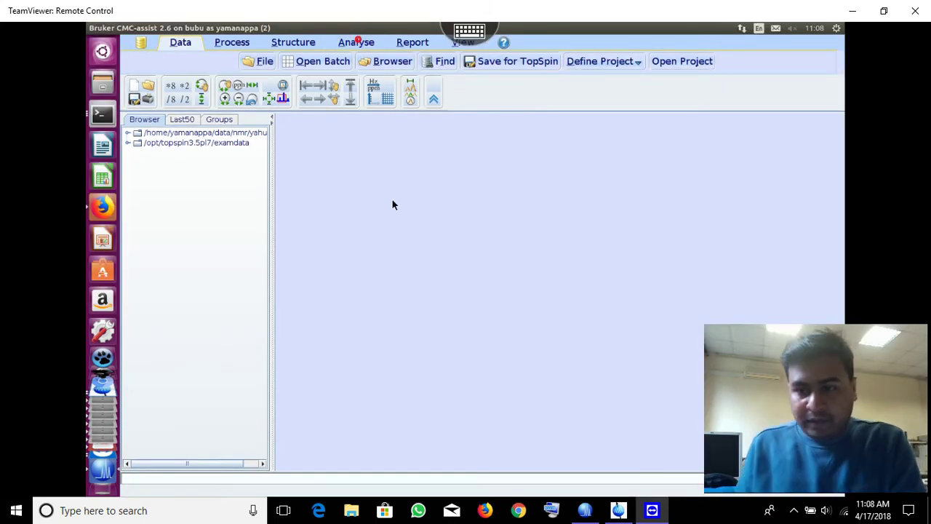
Open experiment 1 - zg of exam_CMCse_1 from the /opt/topspin3.5pl7/examdata directory.
{"action": "left_click", "coordinate": [129, 144]}
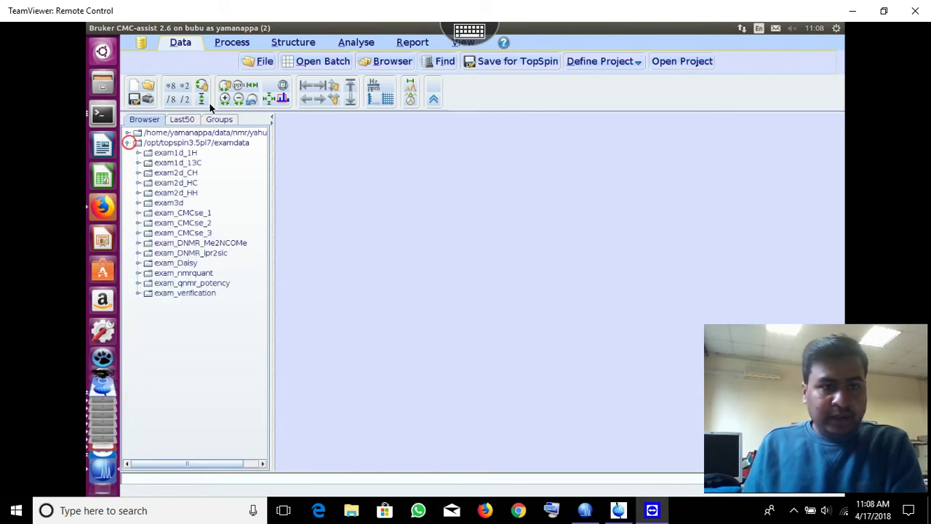
{"action": "left_click", "coordinate": [238, 38]}
{"action": "left_click", "coordinate": [178, 42]}
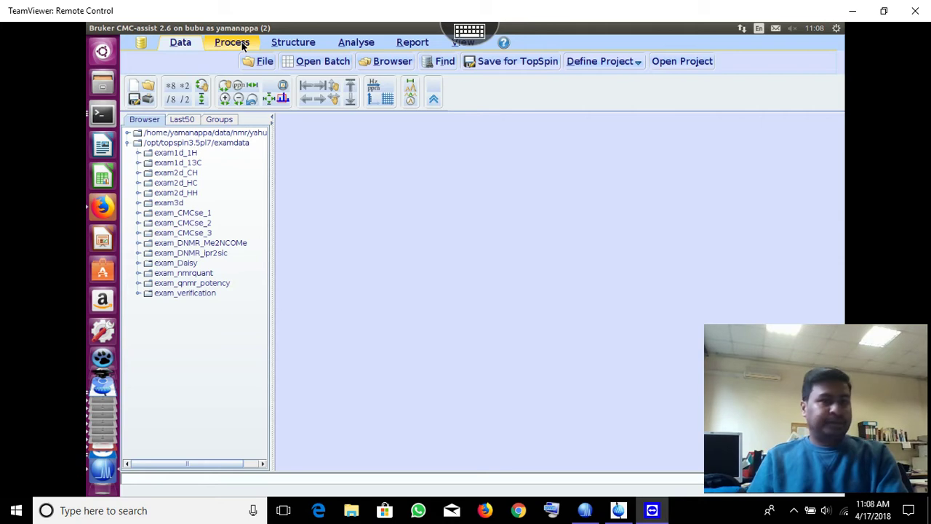
{"action": "left_click", "coordinate": [242, 43]}
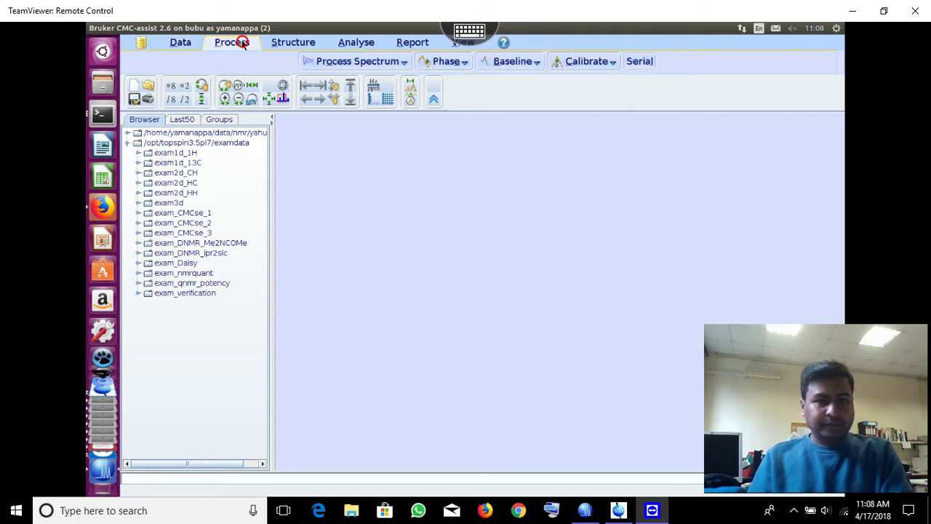
{"action": "left_click", "coordinate": [306, 45]}
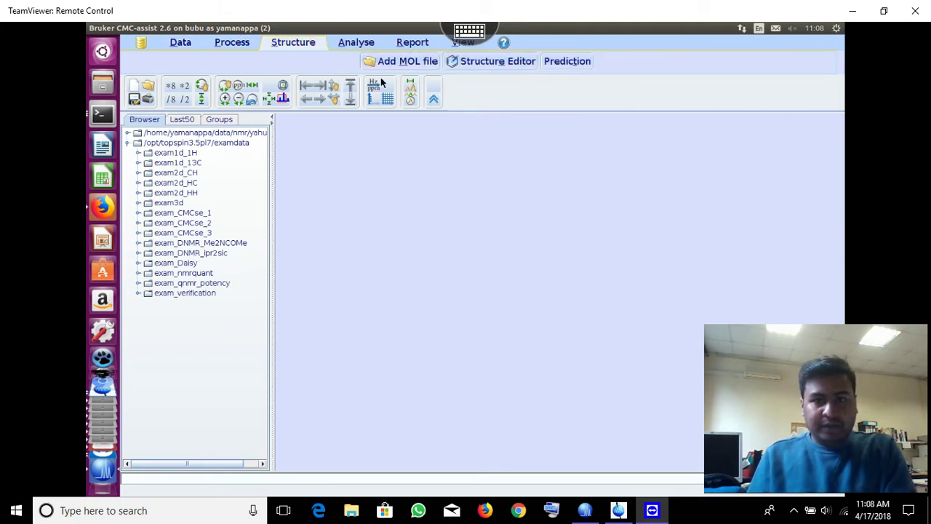
{"action": "left_click", "coordinate": [501, 63]}
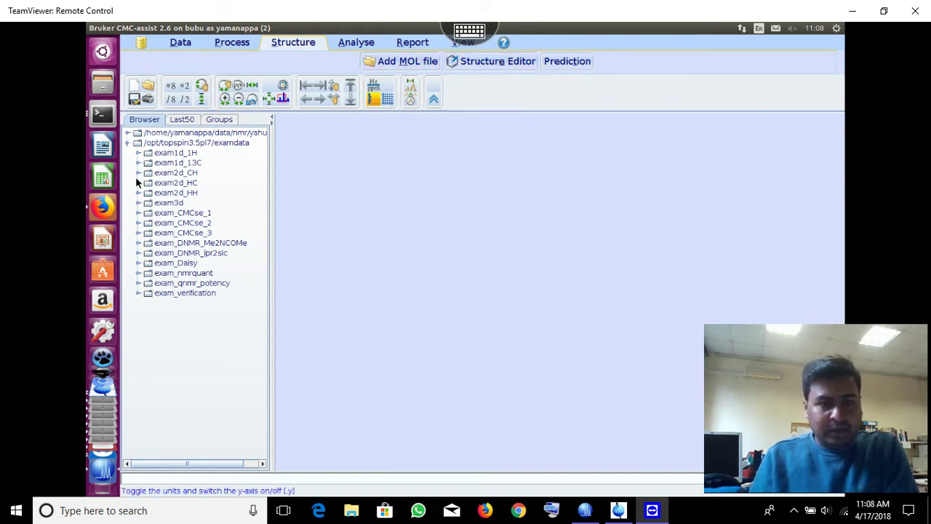
{"action": "left_click", "coordinate": [137, 213]}
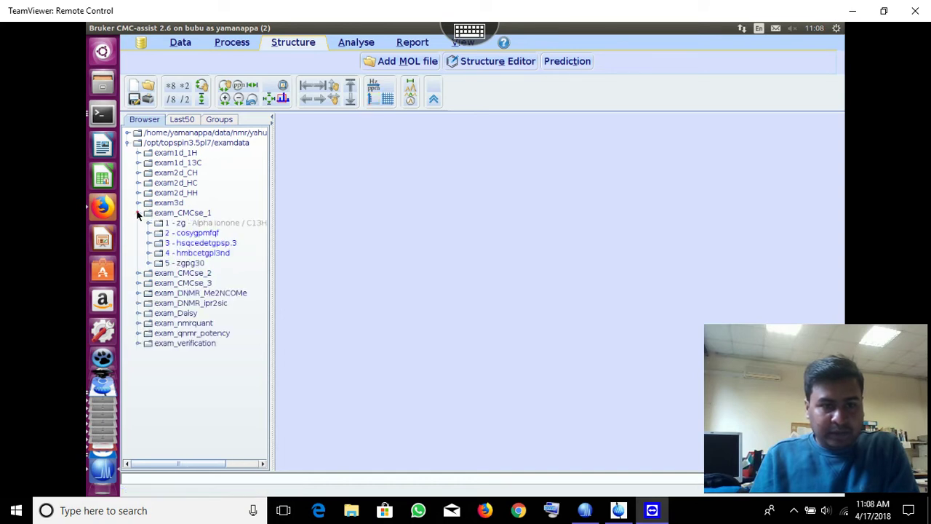
{"action": "right_click", "coordinate": [198, 224]}
{"action": "left_click", "coordinate": [222, 230]}
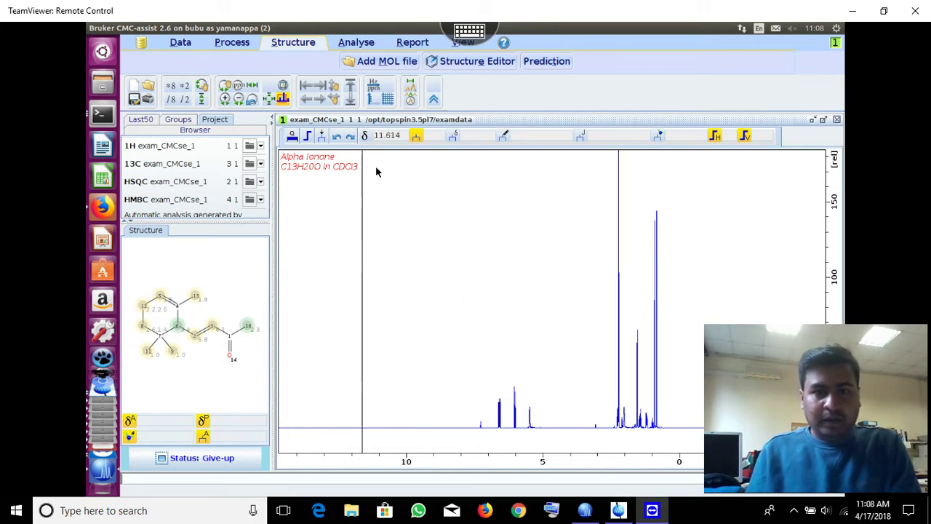
View the Alpha Ionone molecule in the Structure Editor and close the editor.
{"action": "left_click", "coordinate": [474, 61]}
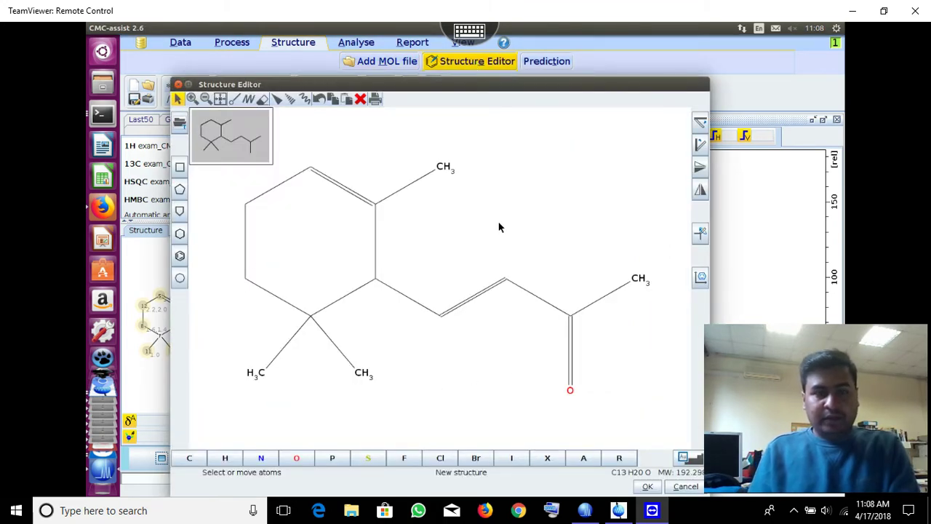
{"action": "left_click", "coordinate": [177, 84]}
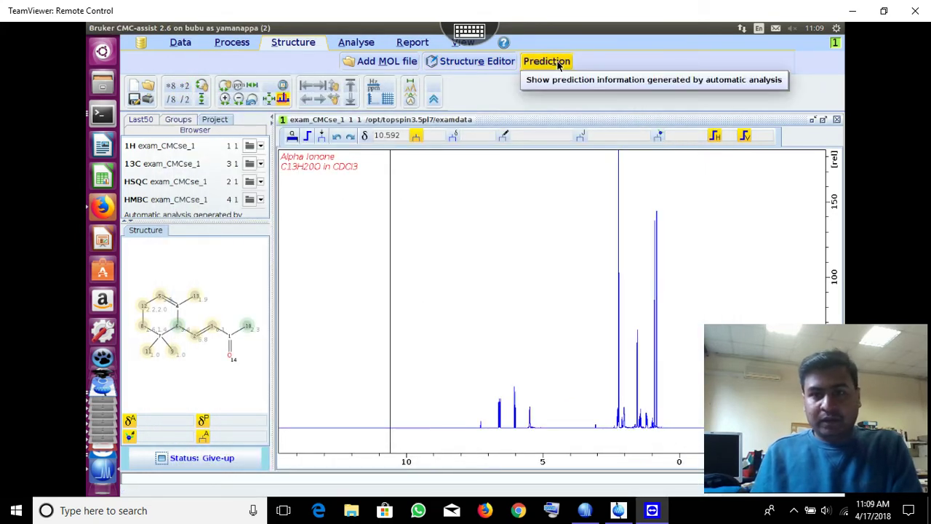
Open the analysis settings and review the options for defining known impurities without changing them.
{"action": "left_click", "coordinate": [358, 45]}
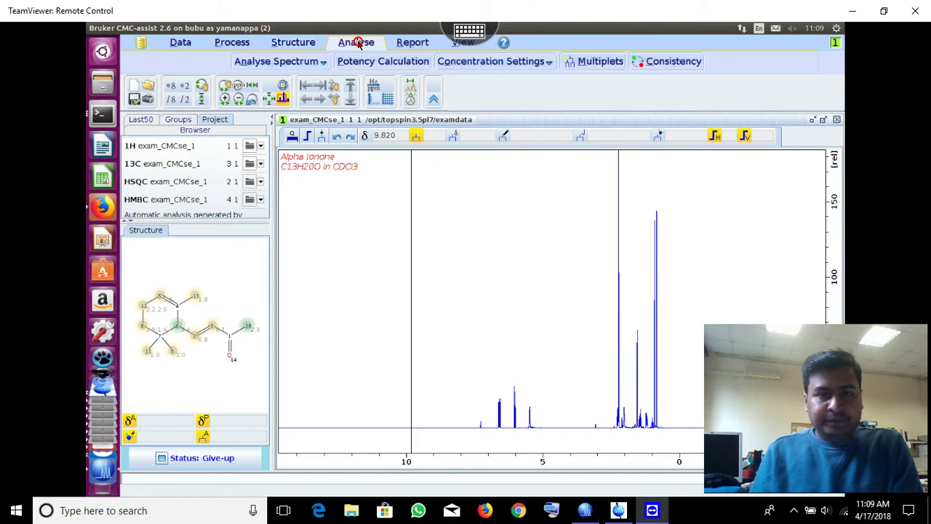
{"action": "left_click", "coordinate": [323, 62]}
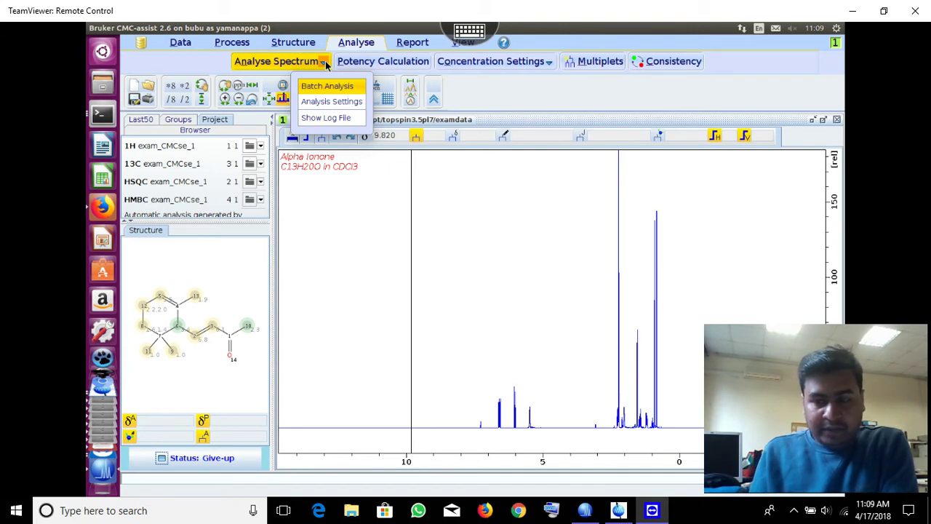
{"action": "left_click", "coordinate": [339, 106]}
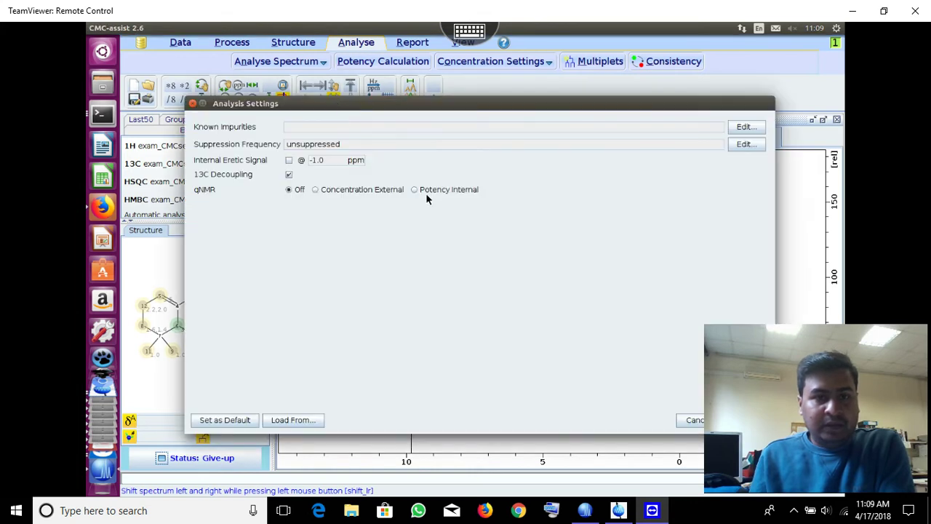
{"action": "left_click_drag", "start_coordinate": [375, 113], "coordinate": [357, 81]}
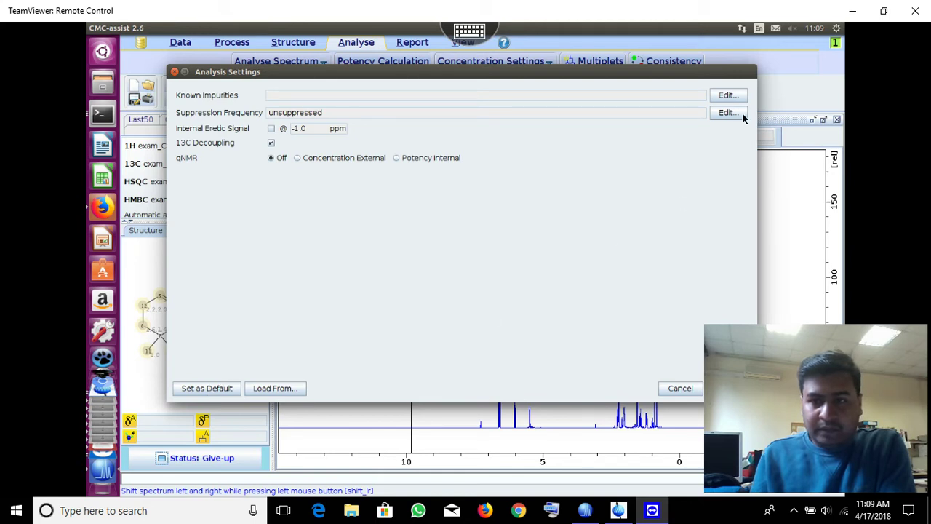
{"action": "left_click", "coordinate": [728, 95]}
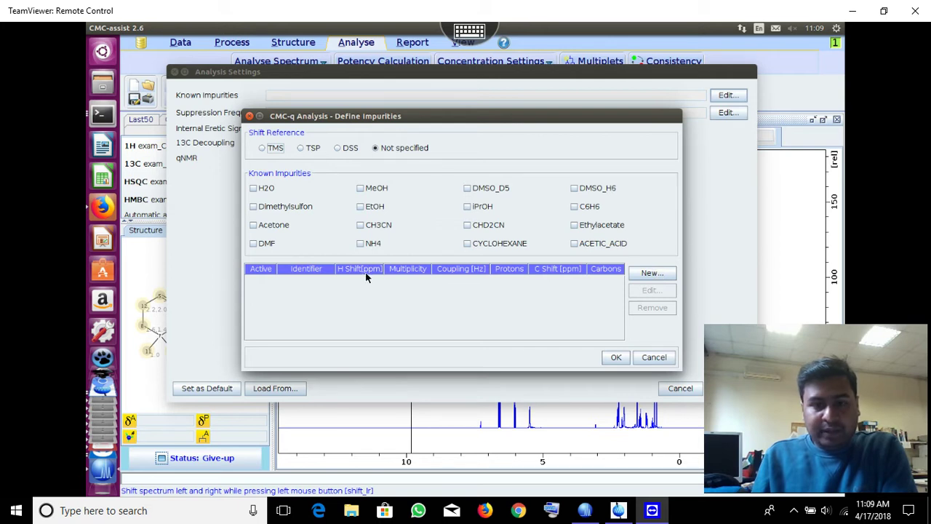
{"action": "left_click", "coordinate": [653, 358]}
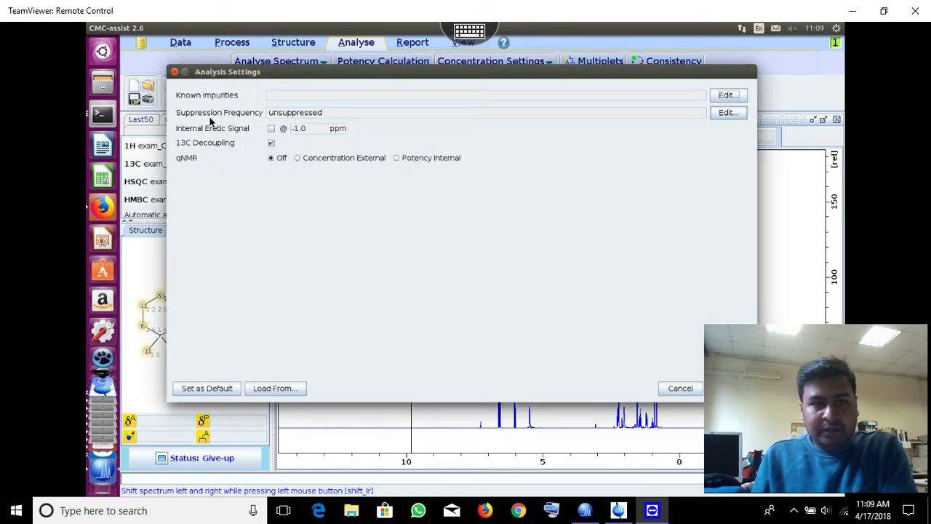
Review the suppression frequency options and leave the analysis settings without saving.
{"action": "left_click", "coordinate": [727, 113]}
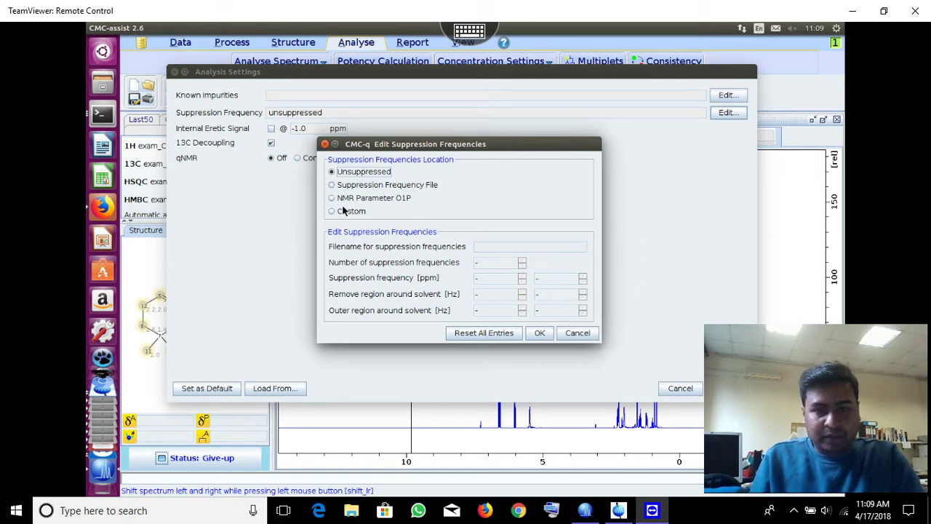
{"action": "left_click", "coordinate": [580, 334]}
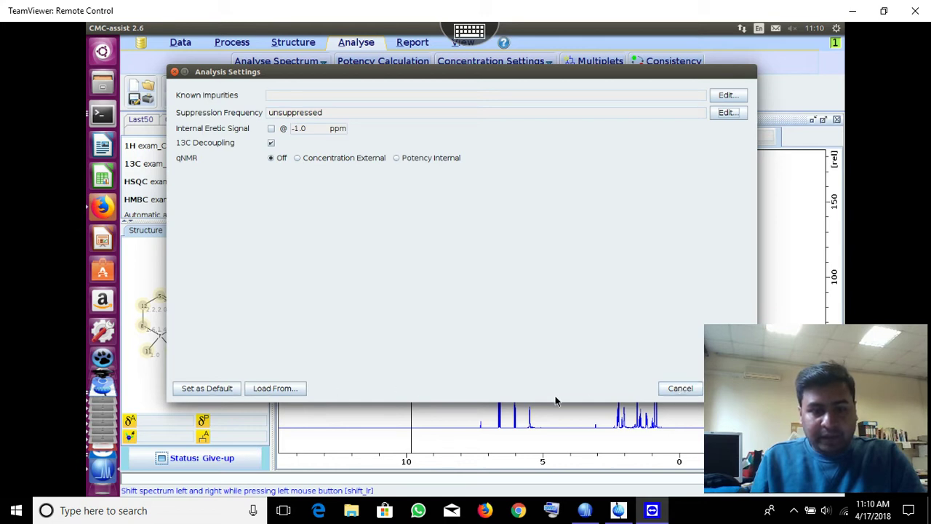
{"action": "left_click_drag", "start_coordinate": [575, 73], "coordinate": [553, 64]}
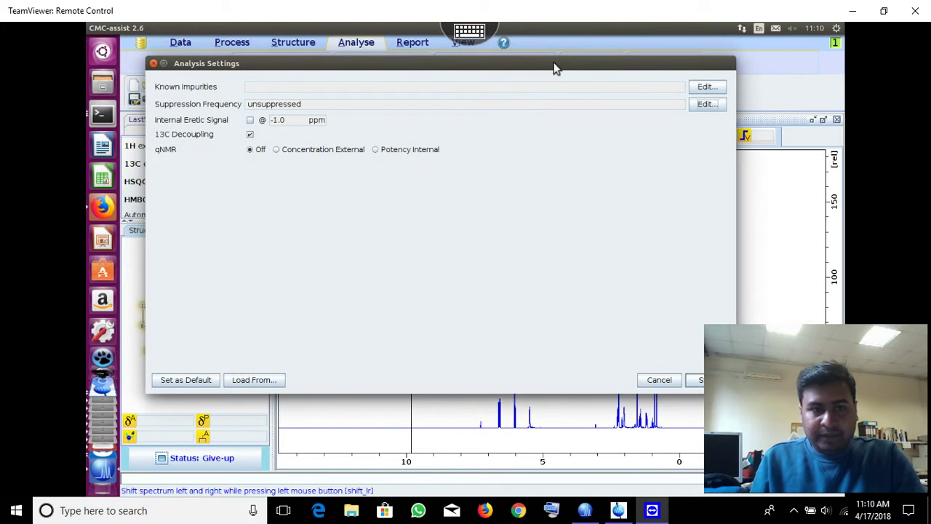
{"action": "left_click", "coordinate": [658, 380]}
Check which external and Eretic reference options the concentration settings offer.
{"action": "left_click", "coordinate": [325, 64]}
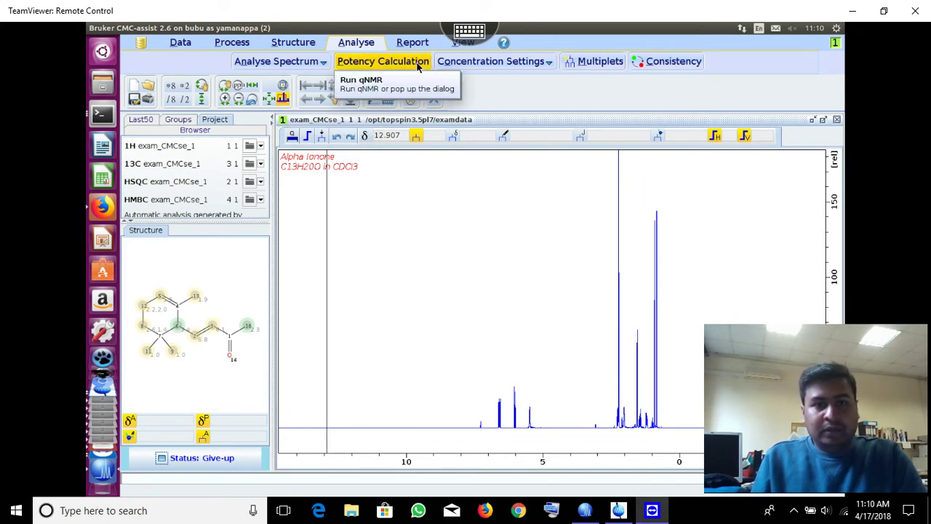
{"action": "left_click", "coordinate": [550, 63]}
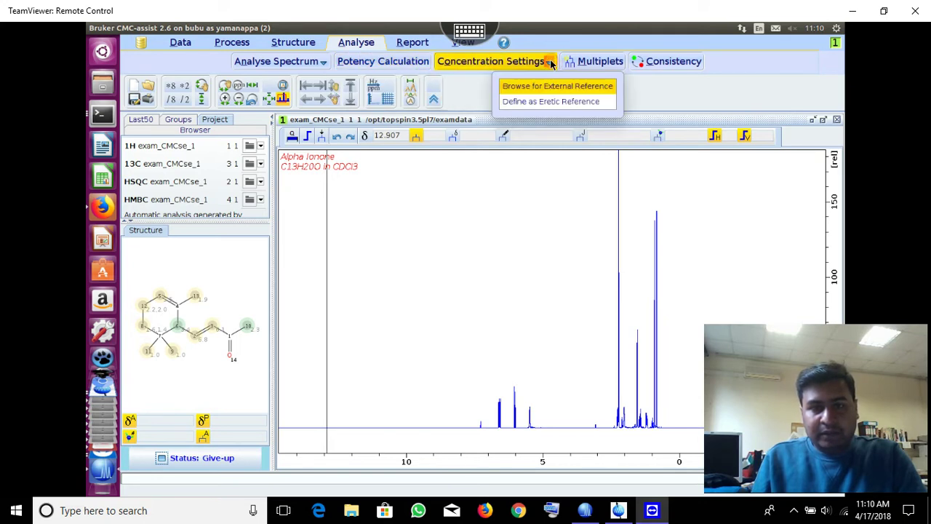
{"action": "left_click", "coordinate": [615, 65]}
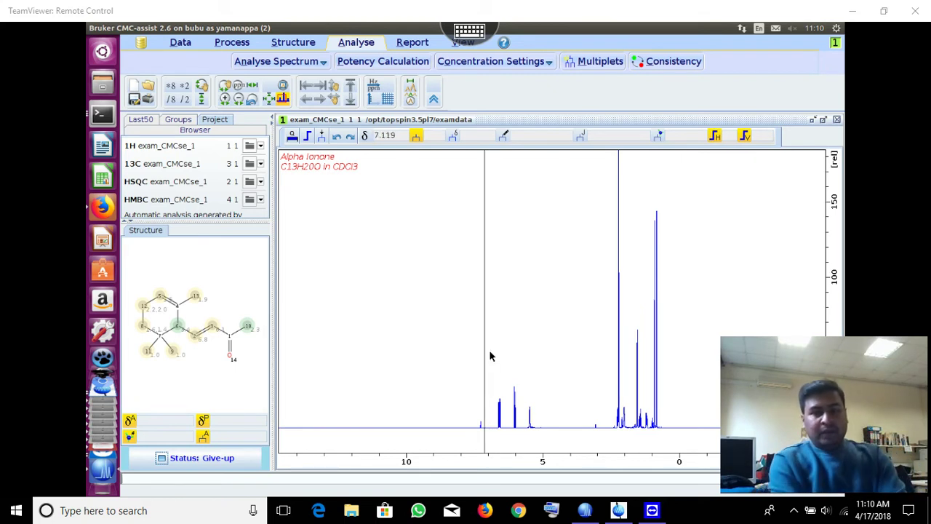
Enlarge the vertical scale of the Alpha Ionone proton spectrum to examine its weaker peaks.
{"action": "scroll", "coordinate": [491, 357], "scroll_direction": "up", "scroll_amount": 1}
{"action": "scroll", "coordinate": [491, 356], "scroll_direction": "up", "scroll_amount": 2}
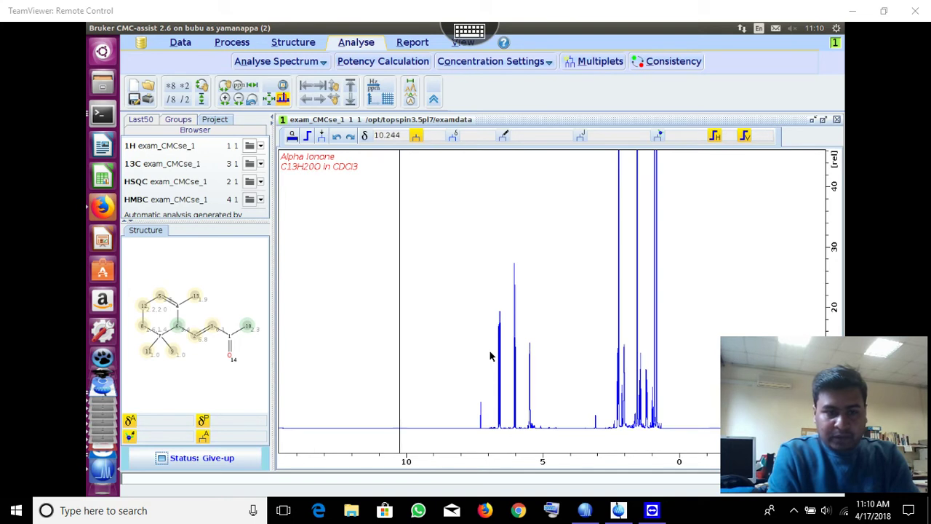
{"action": "scroll", "coordinate": [490, 357], "scroll_direction": "up", "scroll_amount": 1}
{"action": "scroll", "coordinate": [490, 356], "scroll_direction": "down", "scroll_amount": 2}
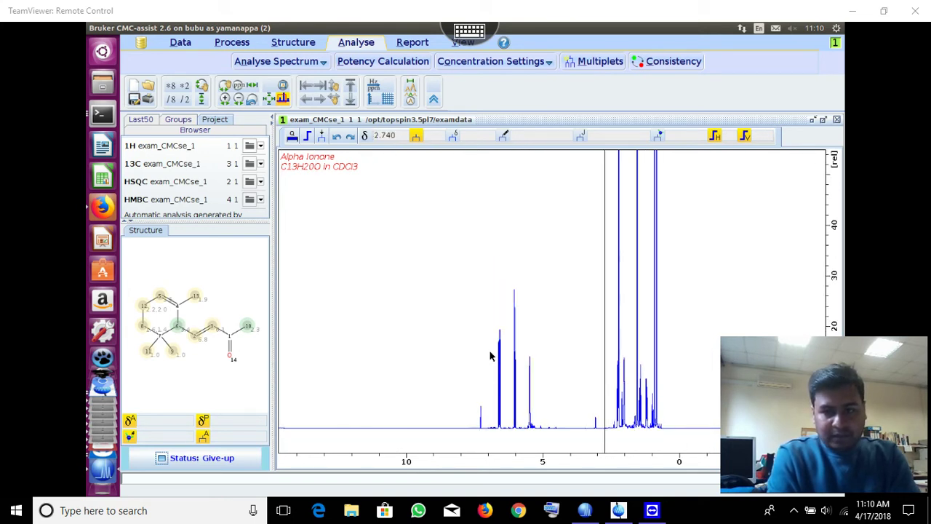
{"action": "scroll", "coordinate": [490, 357], "scroll_direction": "down", "scroll_amount": 1}
{"action": "scroll", "coordinate": [491, 356], "scroll_direction": "up", "scroll_amount": 1}
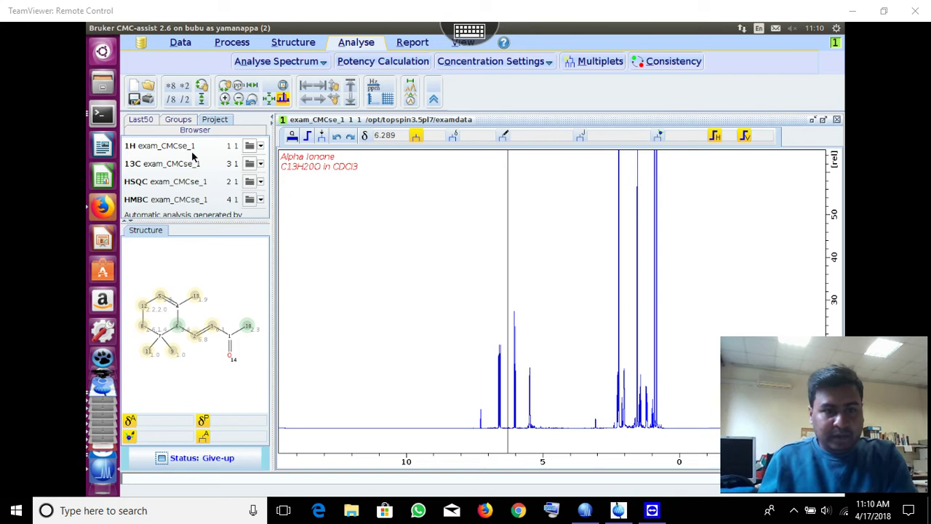
Show the list of the last 50 opened datasets.
{"action": "left_click", "coordinate": [142, 120]}
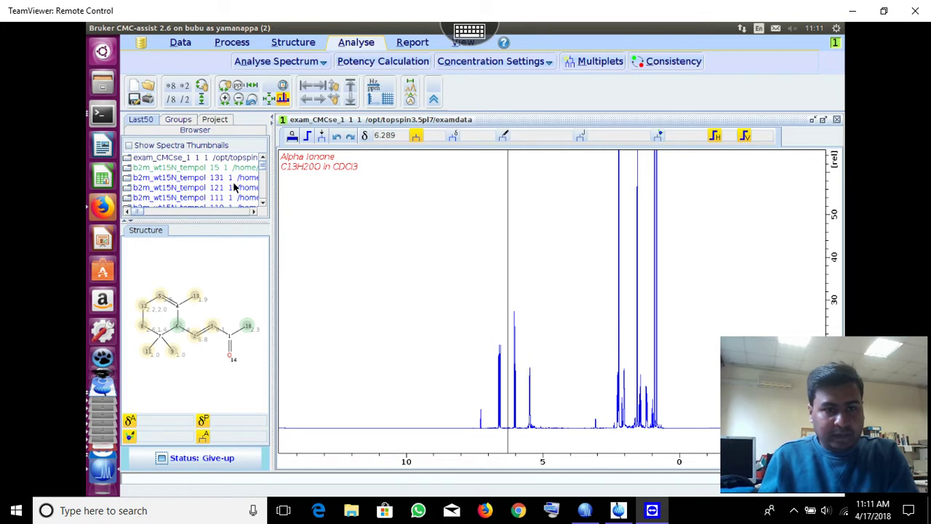
{"action": "scroll", "coordinate": [234, 185], "scroll_direction": "down", "scroll_amount": 3}
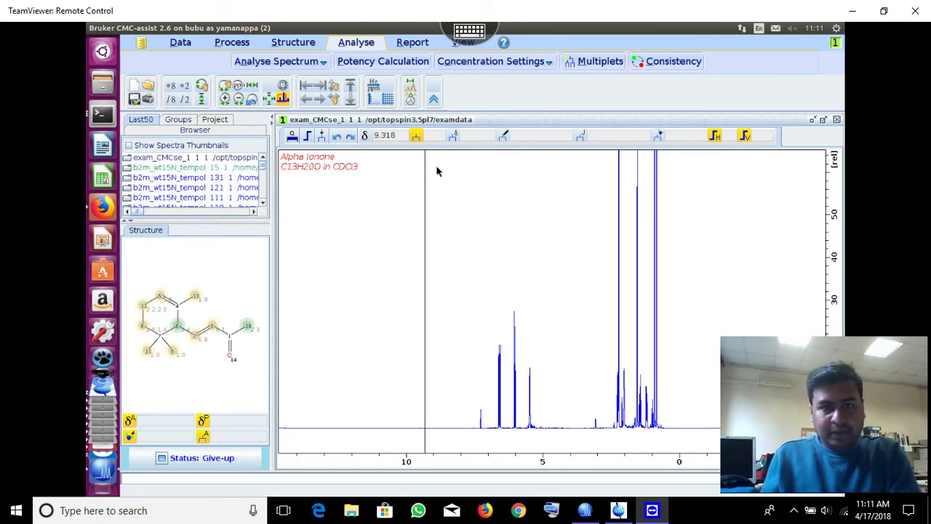
Look through the options for spectrum analysis and for short and full reports.
{"action": "left_click", "coordinate": [325, 62]}
{"action": "left_click", "coordinate": [325, 62]}
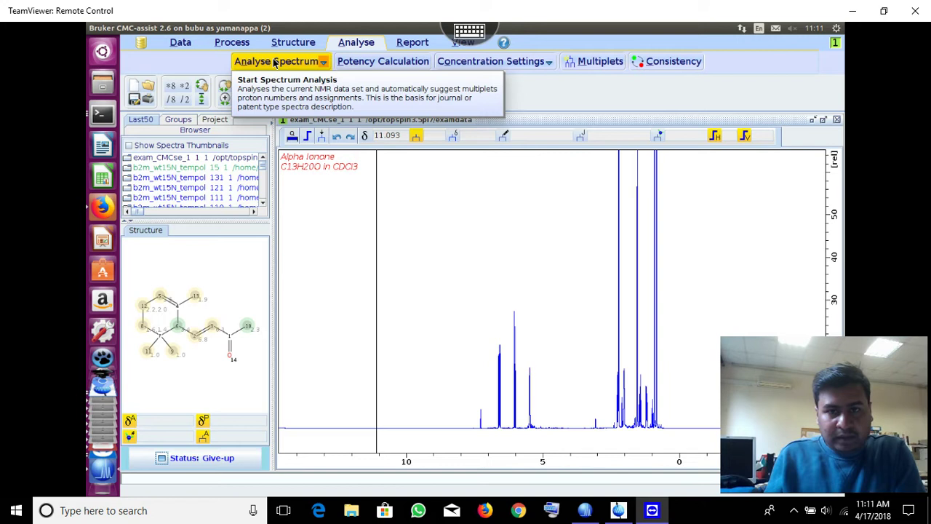
{"action": "left_click", "coordinate": [414, 42]}
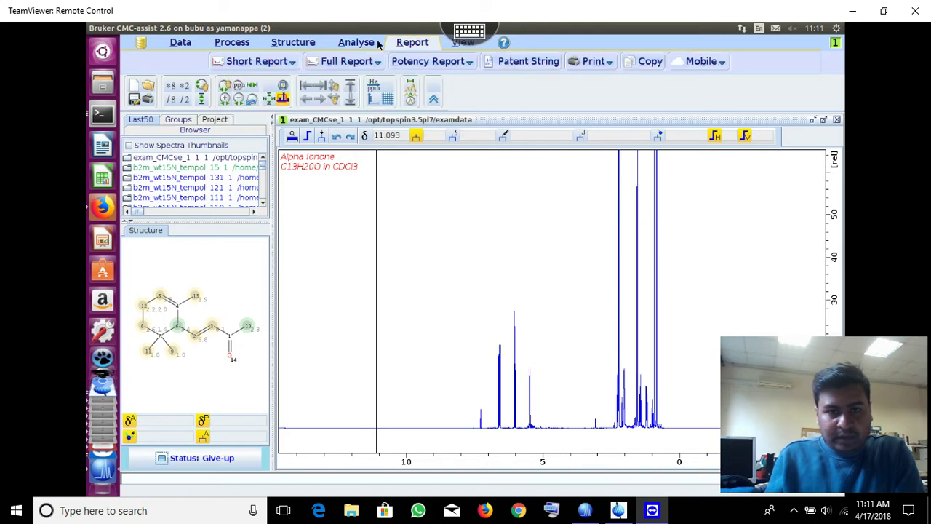
{"action": "left_click", "coordinate": [355, 43]}
{"action": "left_click", "coordinate": [413, 42]}
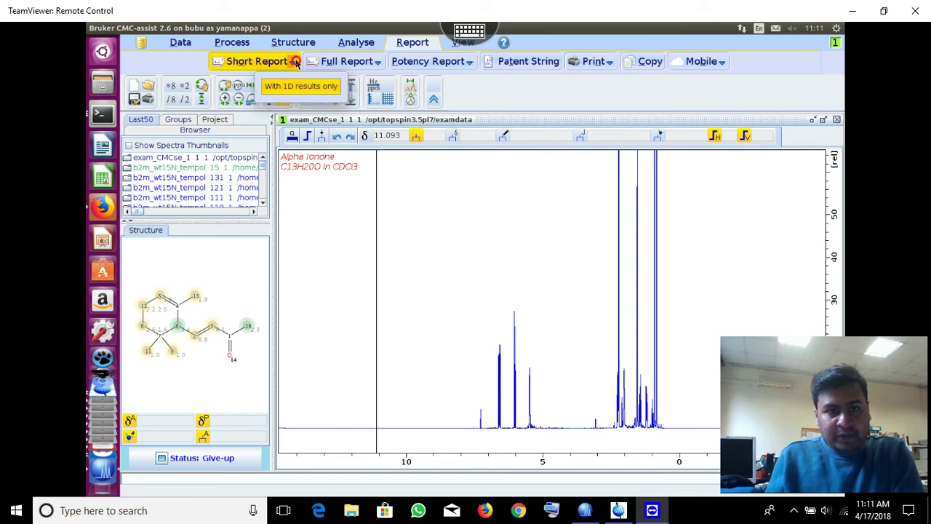
{"action": "left_click", "coordinate": [378, 62]}
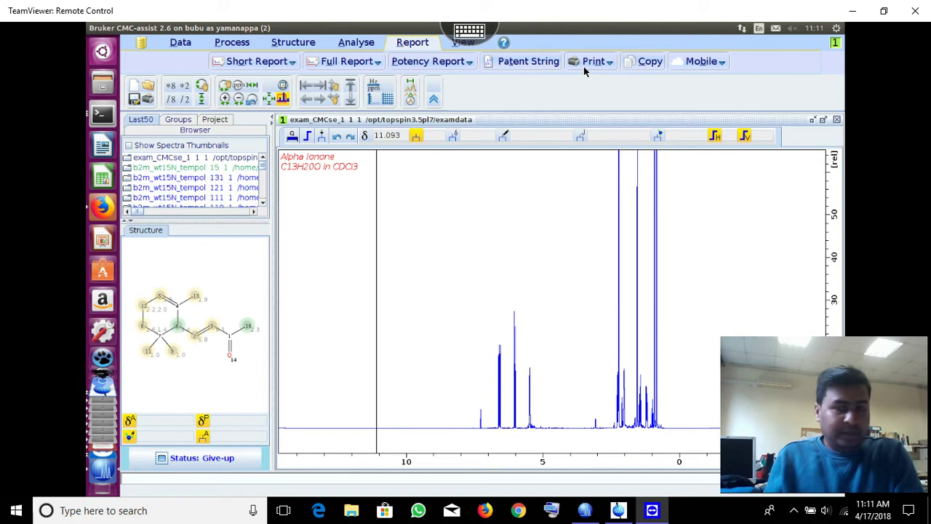
Run the automatic spectrum analysis on the Alpha Ionone dataset and enlarge the vertical scale of the resulting multiplets.
{"action": "left_click", "coordinate": [450, 45]}
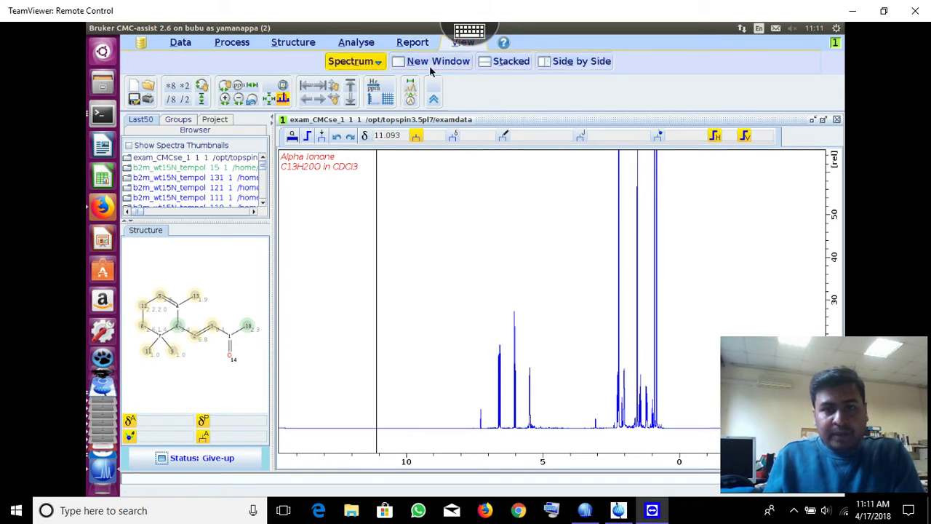
{"action": "left_click", "coordinate": [355, 43]}
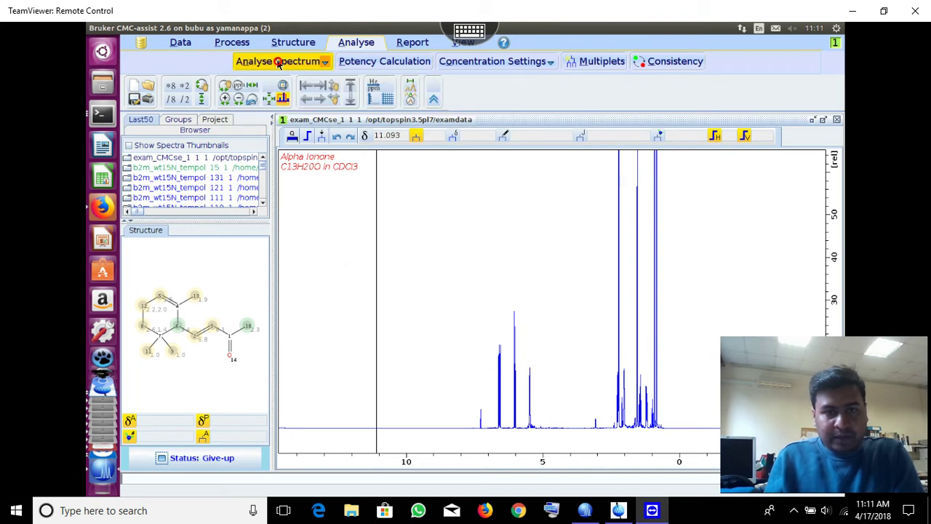
{"action": "left_click", "coordinate": [279, 62]}
{"action": "left_click", "coordinate": [523, 305]}
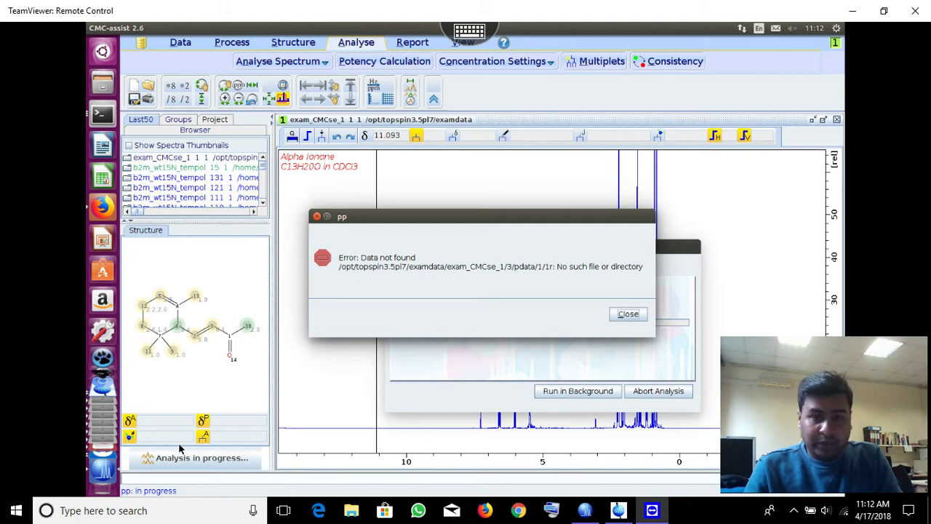
{"action": "left_click", "coordinate": [638, 313]}
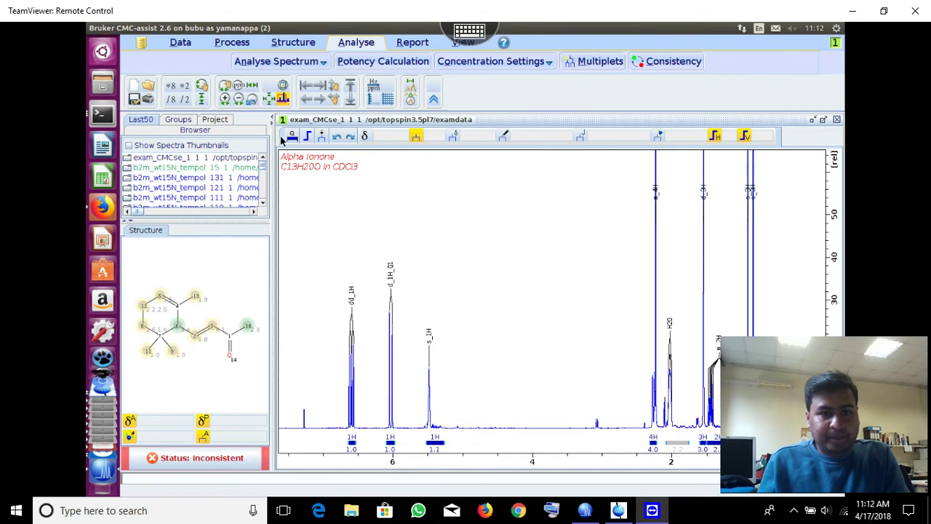
{"action": "scroll", "coordinate": [425, 378], "scroll_direction": "up", "scroll_amount": 3}
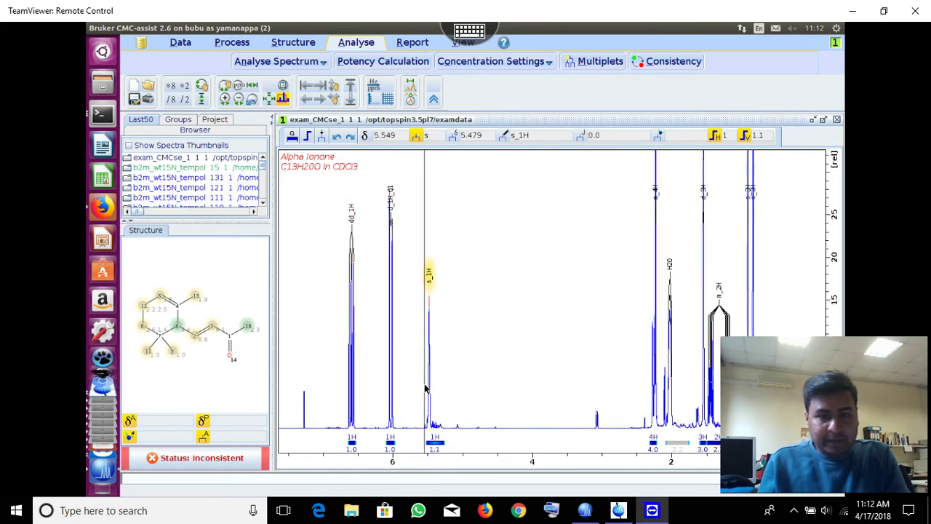
{"action": "scroll", "coordinate": [492, 313], "scroll_direction": "up", "scroll_amount": 2}
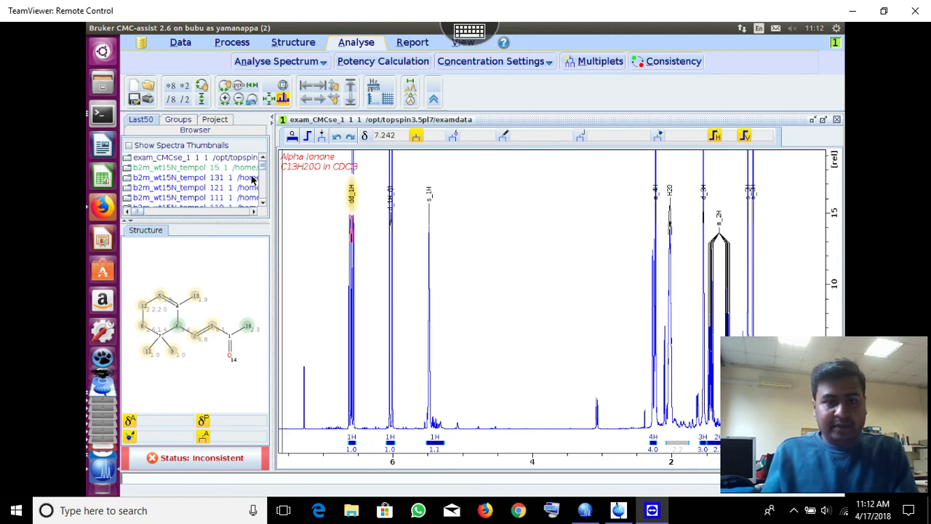
Look through the recent datasets, and browse the /opt/topspin3.5pl7/examdata folder in the dataset browser instead.
{"action": "scroll", "coordinate": [218, 194], "scroll_direction": "down", "scroll_amount": 5}
{"action": "scroll", "coordinate": [217, 193], "scroll_direction": "up", "scroll_amount": 5}
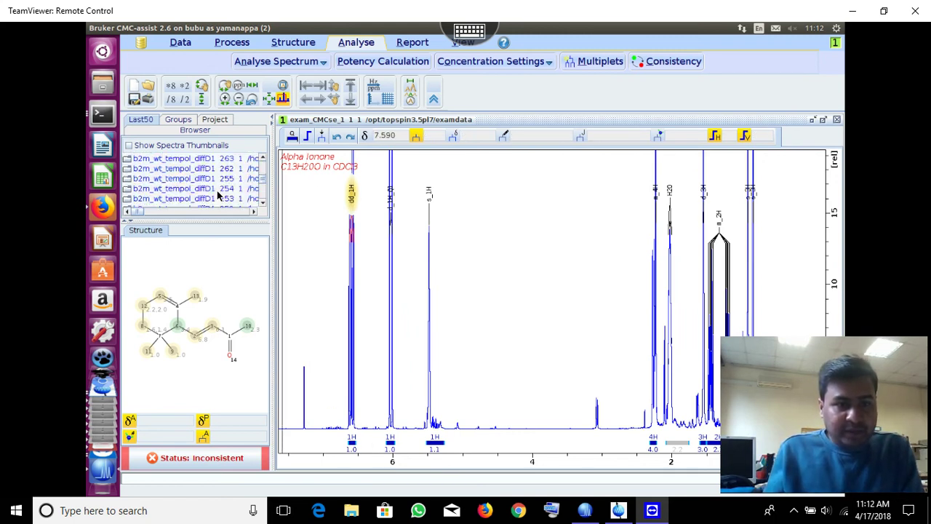
{"action": "left_click", "coordinate": [195, 130]}
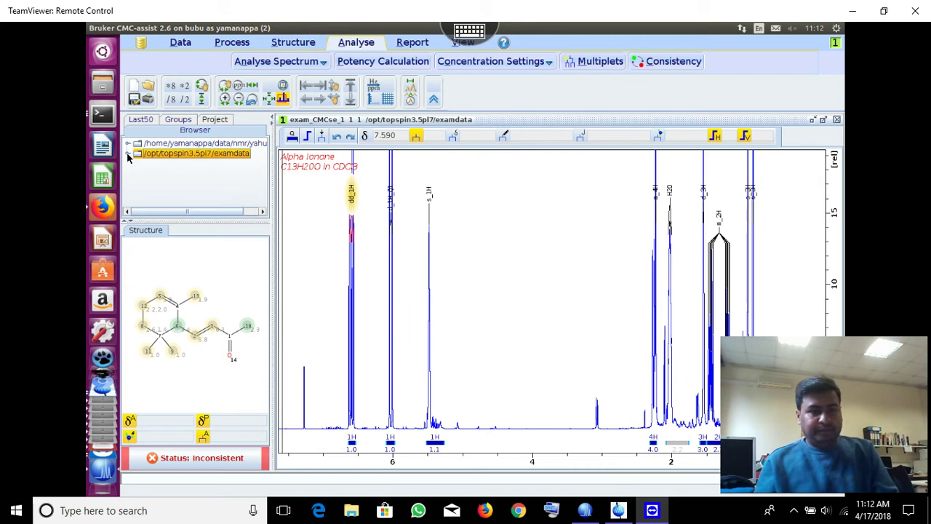
{"action": "left_click", "coordinate": [128, 155]}
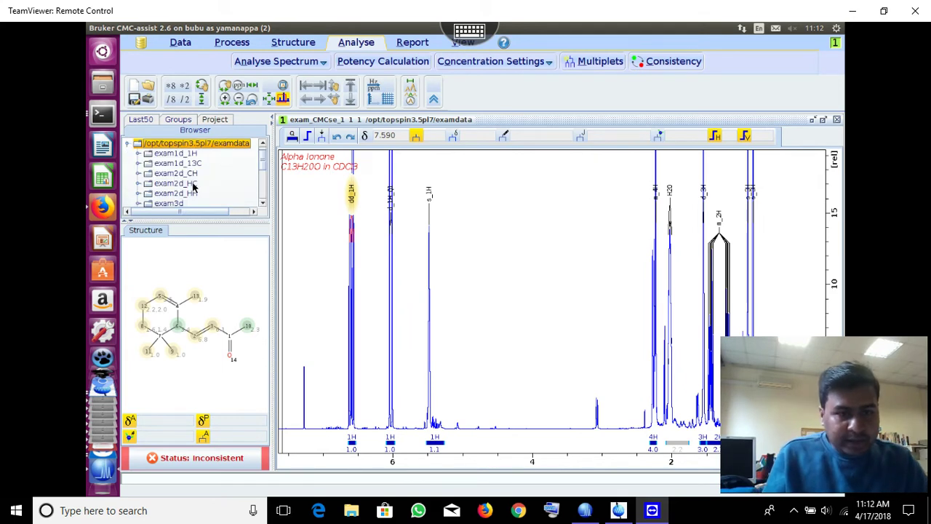
{"action": "scroll", "coordinate": [206, 185], "scroll_direction": "down", "scroll_amount": 3}
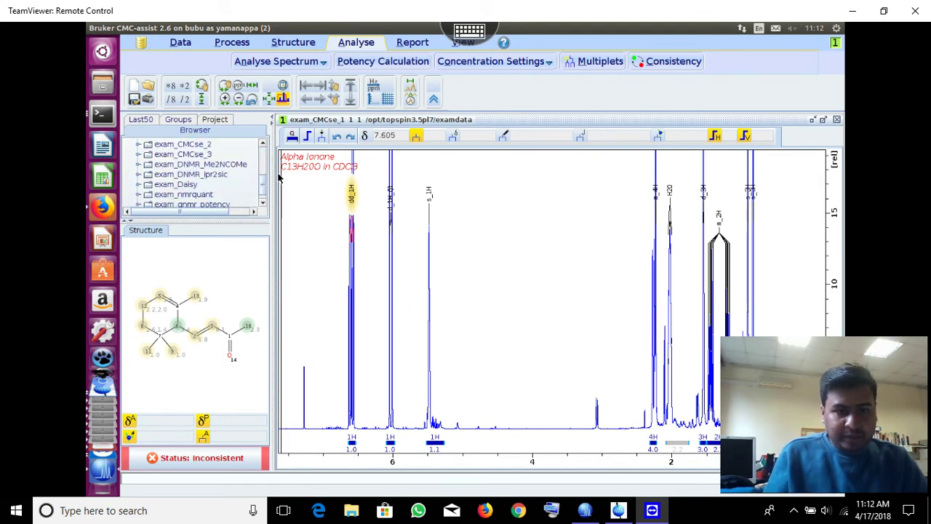
Open the Guaiol zg30 experiment from exam_CMCse_2 and reduce the vertical scale of its spectrum.
{"action": "scroll", "coordinate": [191, 147], "scroll_direction": "up", "scroll_amount": 2}
{"action": "left_click", "coordinate": [191, 145]}
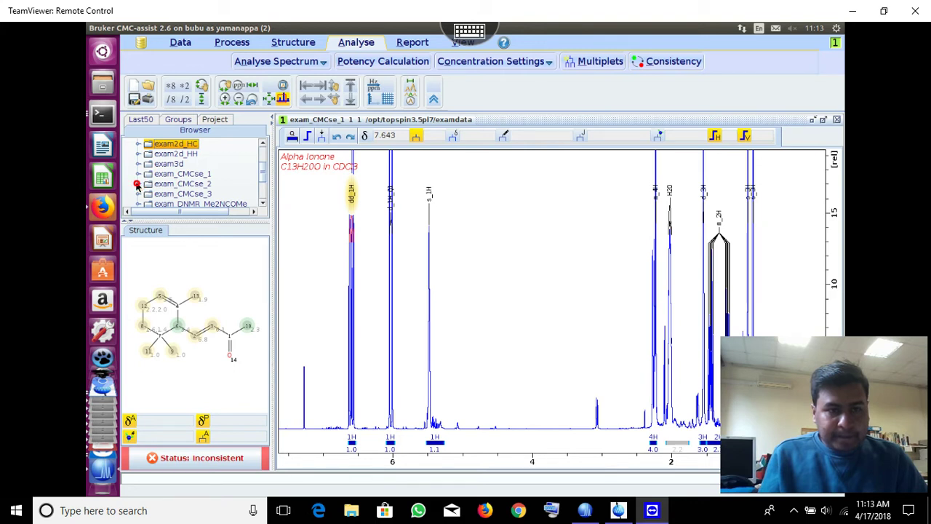
{"action": "left_click", "coordinate": [138, 184]}
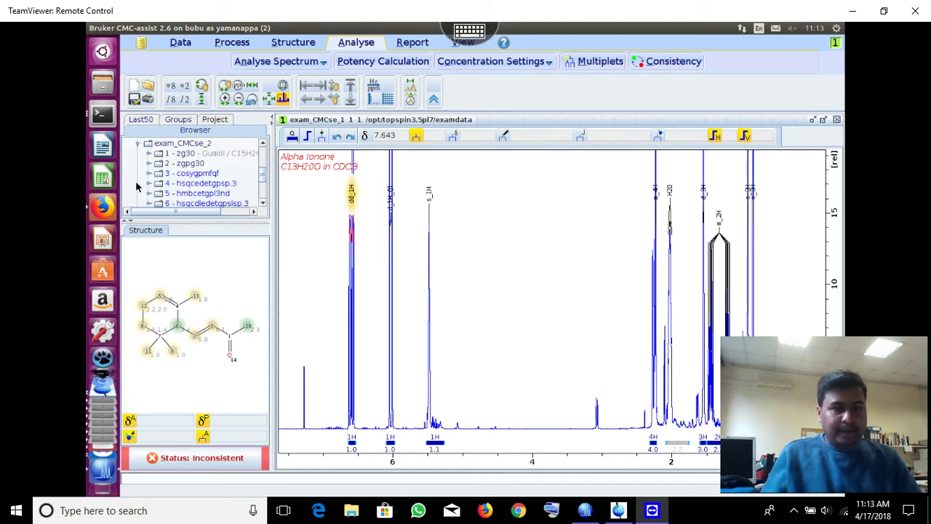
{"action": "left_click", "coordinate": [226, 152]}
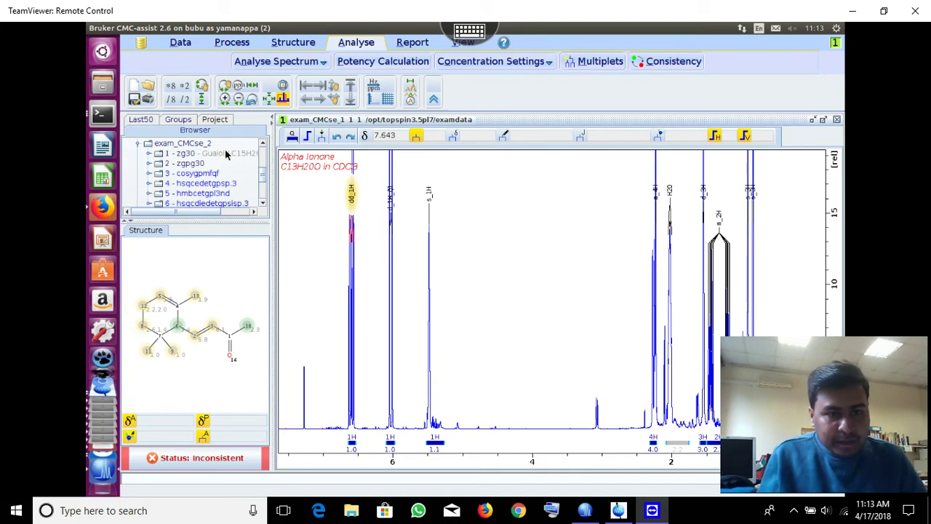
{"action": "right_click", "coordinate": [226, 155]}
{"action": "left_click", "coordinate": [243, 156]}
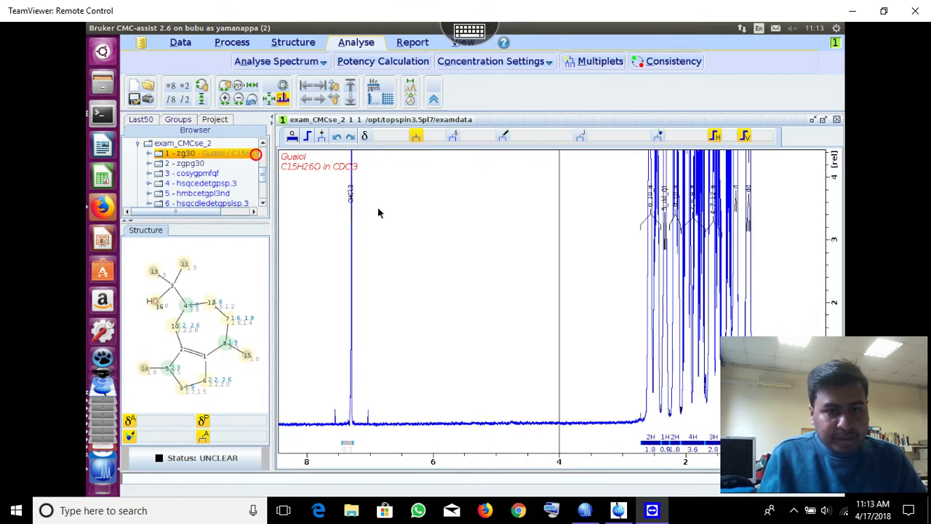
{"action": "scroll", "coordinate": [528, 257], "scroll_direction": "down", "scroll_amount": 5}
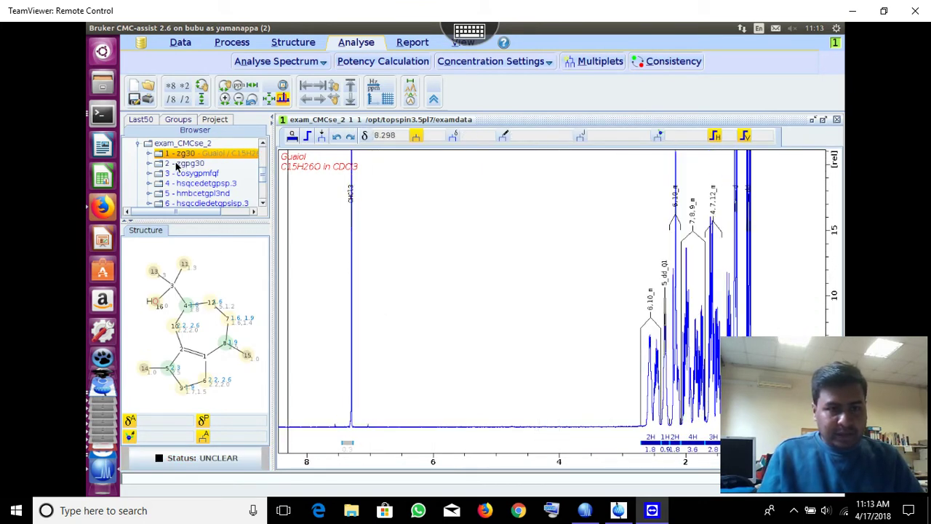
Open the Strychnine zg30 experiment from exam_CMCse_3 and show its full spectrum.
{"action": "scroll", "coordinate": [150, 182], "scroll_direction": "down", "scroll_amount": 5}
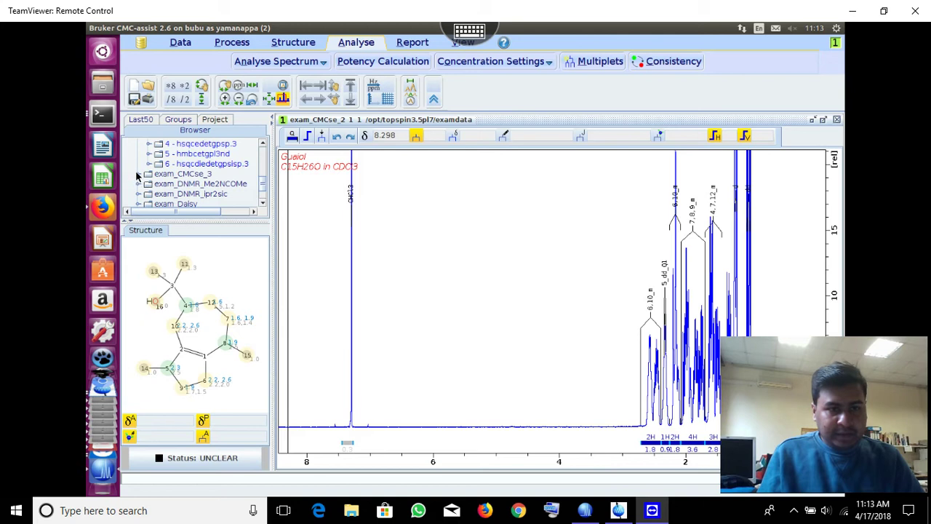
{"action": "left_click", "coordinate": [136, 174]}
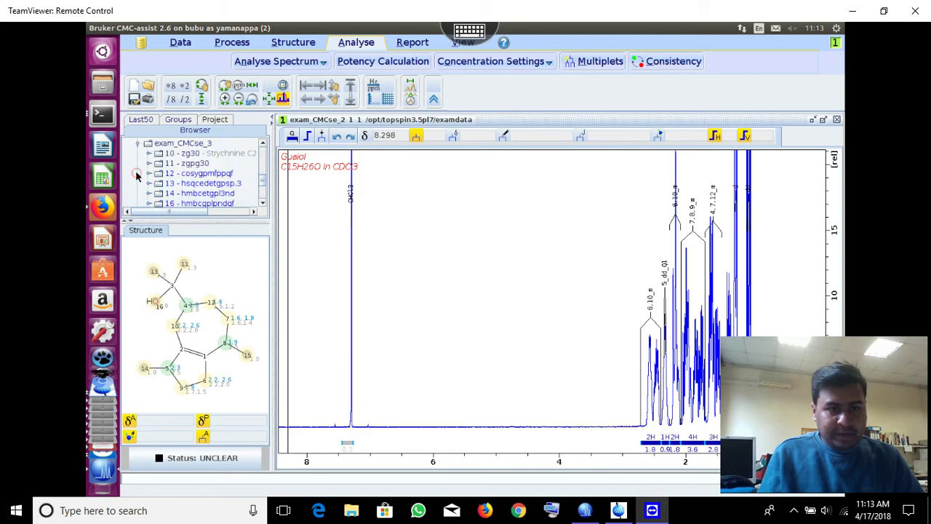
{"action": "right_click", "coordinate": [206, 155]}
{"action": "left_click", "coordinate": [231, 156]}
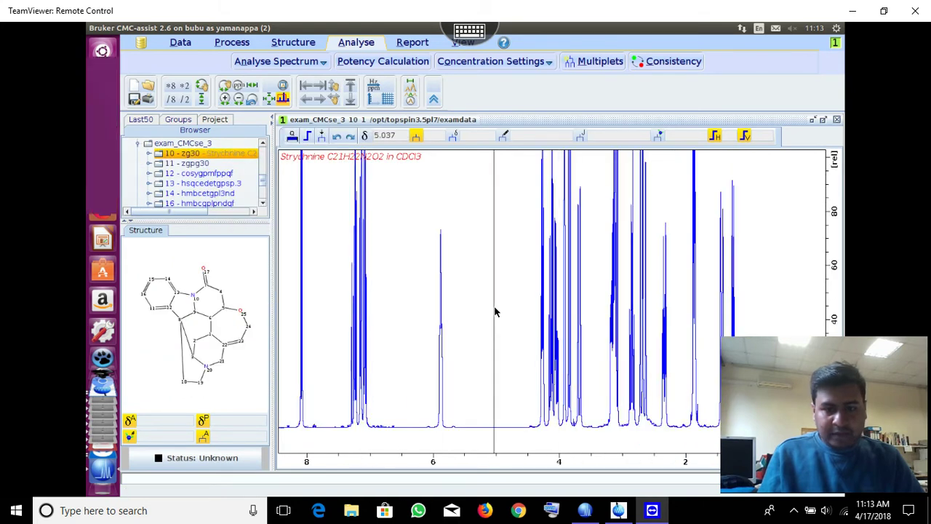
{"action": "left_click", "coordinate": [265, 100]}
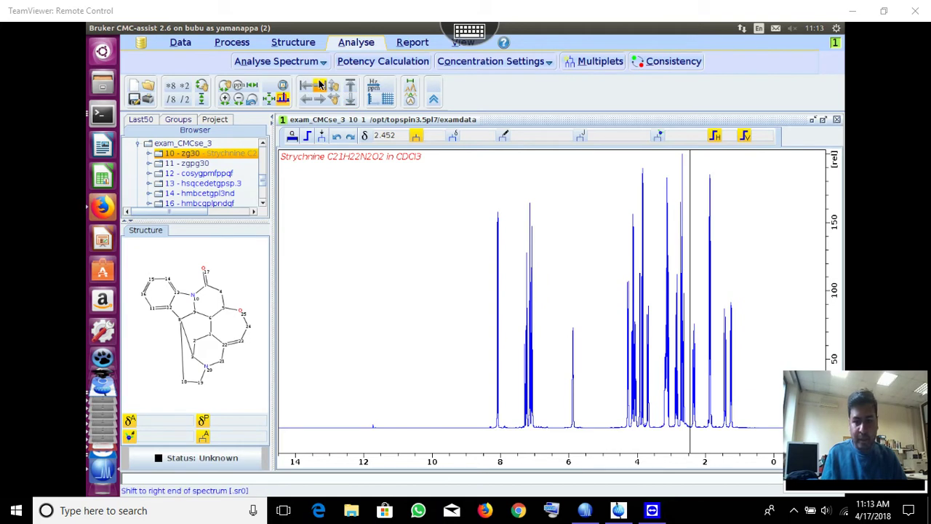
Run the automatic spectrum analysis on the Strychnine dataset and reduce the vertical scale to fit the multiplet labels.
{"action": "left_click", "coordinate": [275, 61]}
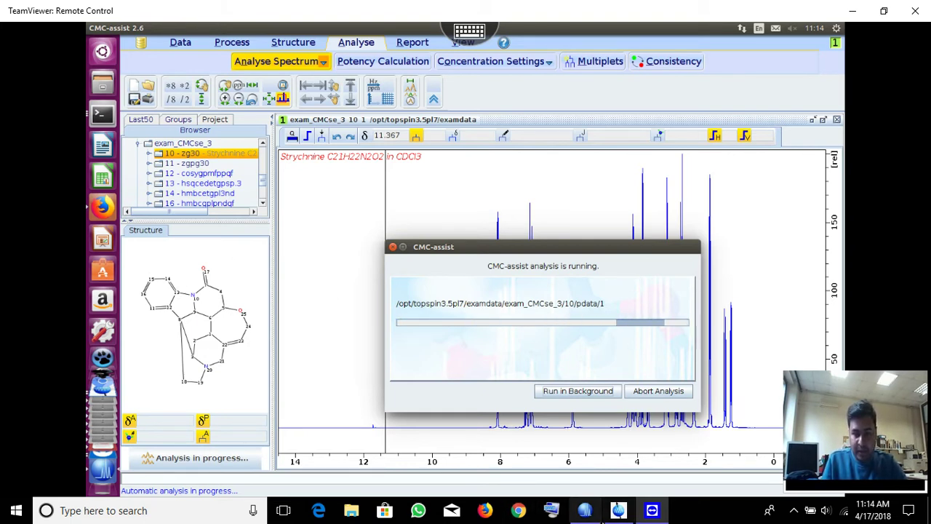
{"action": "left_click", "coordinate": [584, 510]}
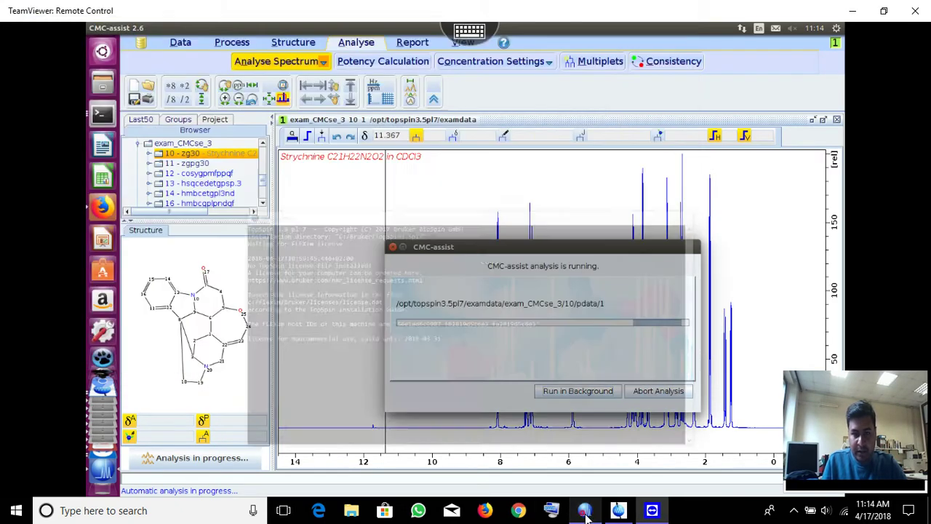
{"action": "left_click", "coordinate": [617, 511]}
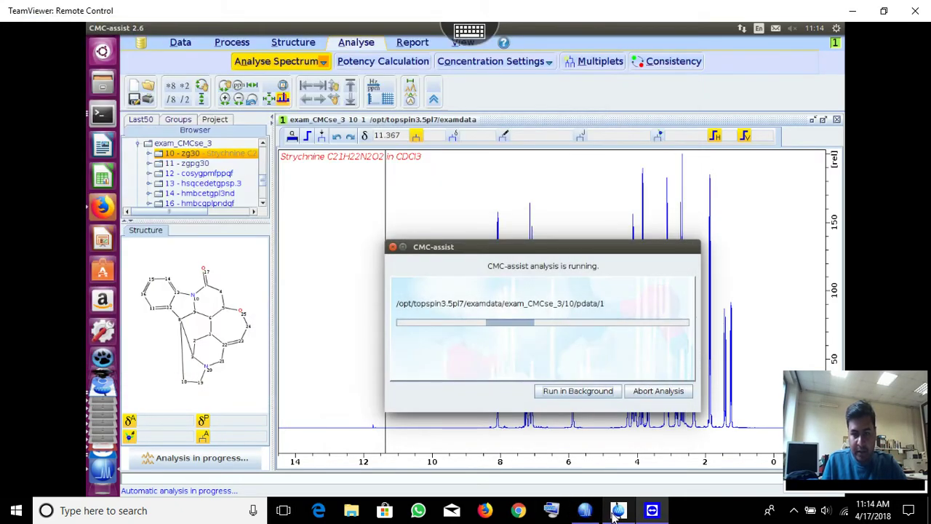
{"action": "left_click", "coordinate": [619, 513]}
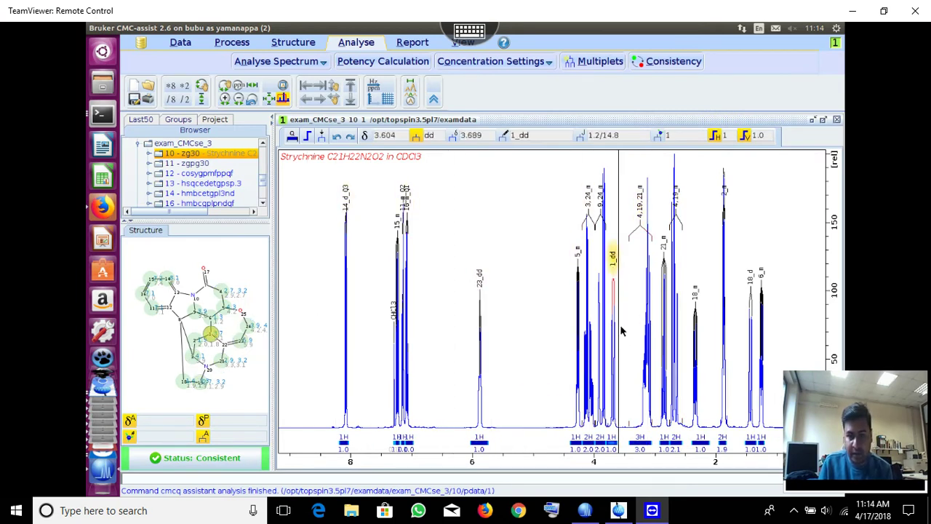
{"action": "scroll", "coordinate": [588, 302], "scroll_direction": "down", "scroll_amount": 1}
{"action": "scroll", "coordinate": [588, 302], "scroll_direction": "down", "scroll_amount": 1}
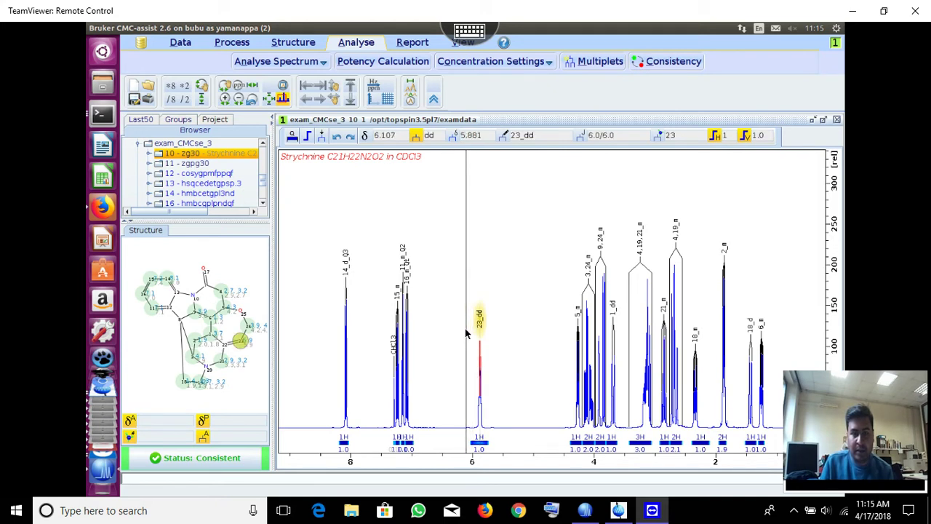
Turn the multiplet display off and on again, and examine the 23_dd multiplet close up.
{"action": "left_click", "coordinate": [416, 135]}
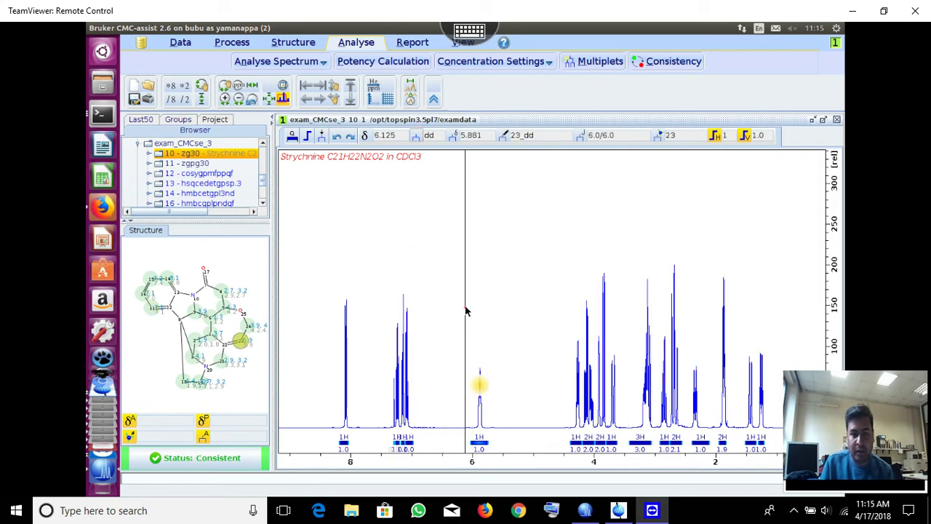
{"action": "left_click", "coordinate": [417, 137]}
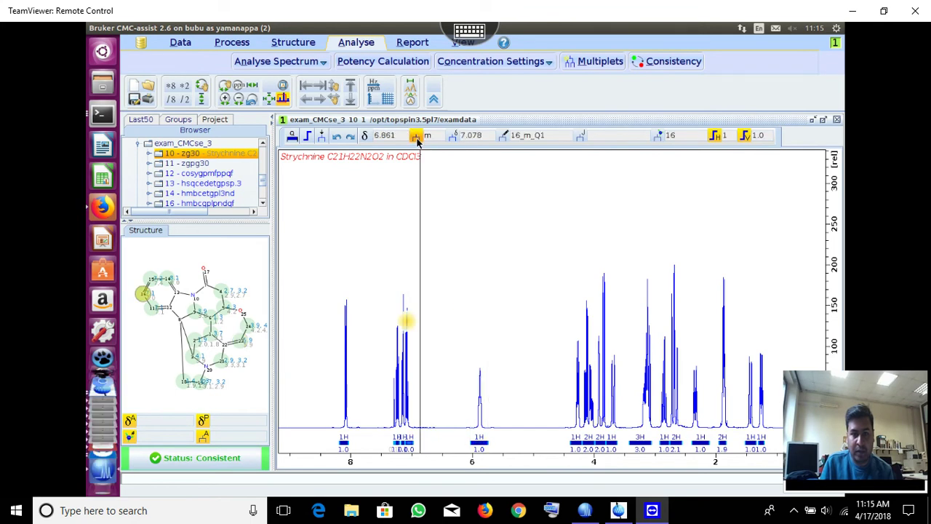
{"action": "scroll", "coordinate": [477, 452], "scroll_direction": "up", "scroll_amount": 3}
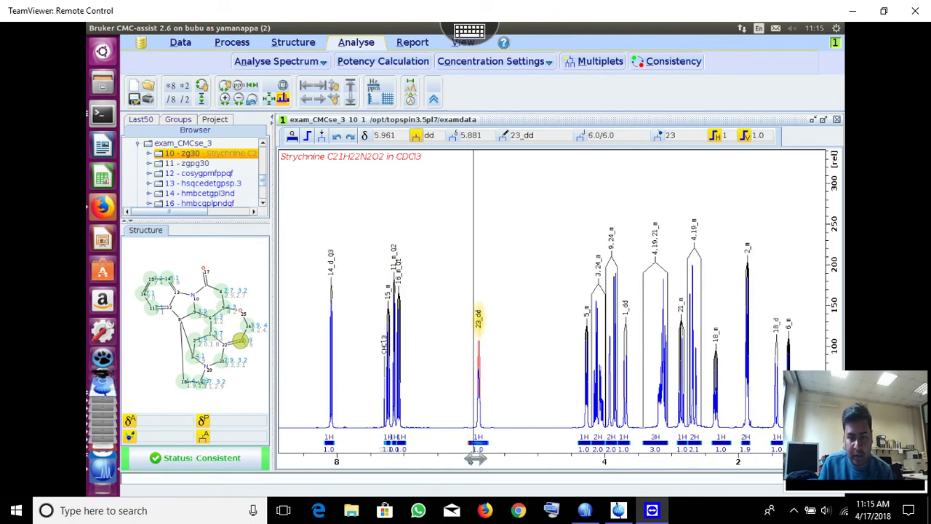
{"action": "scroll", "coordinate": [476, 456], "scroll_direction": "up", "scroll_amount": 5}
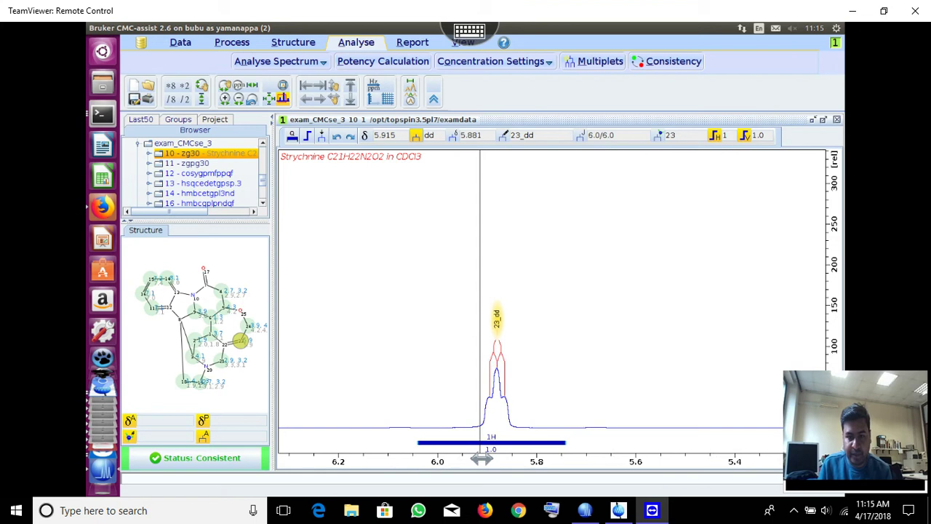
{"action": "scroll", "coordinate": [481, 457], "scroll_direction": "up", "scroll_amount": 2}
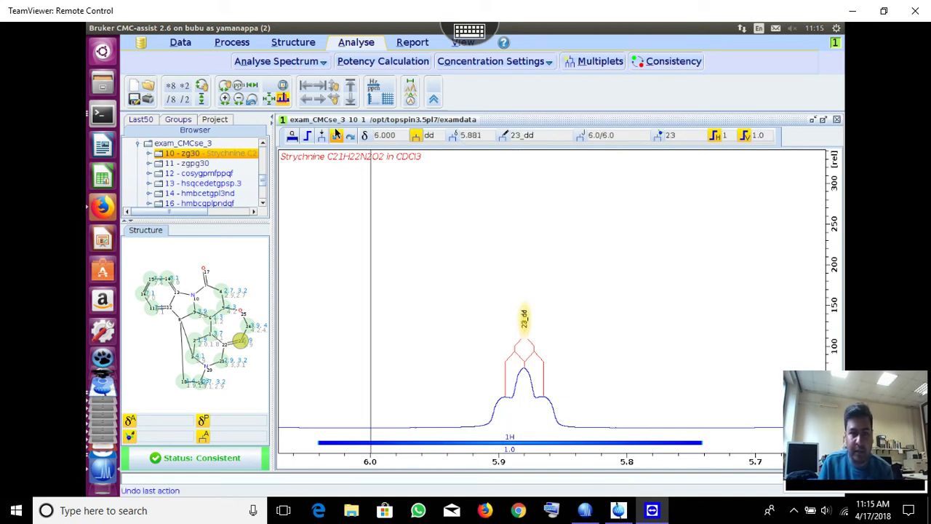
Delete the 18_m multiplet near 2.34 ppm in the Strychnine spectrum.
{"action": "left_click", "coordinate": [269, 98]}
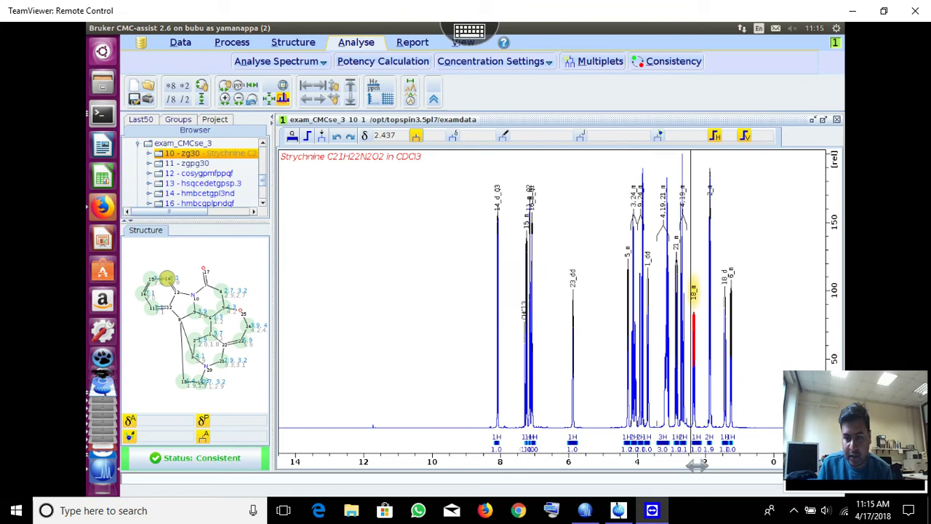
{"action": "scroll", "coordinate": [688, 465], "scroll_direction": "up", "scroll_amount": 5}
{"action": "scroll", "coordinate": [717, 463], "scroll_direction": "up", "scroll_amount": 5}
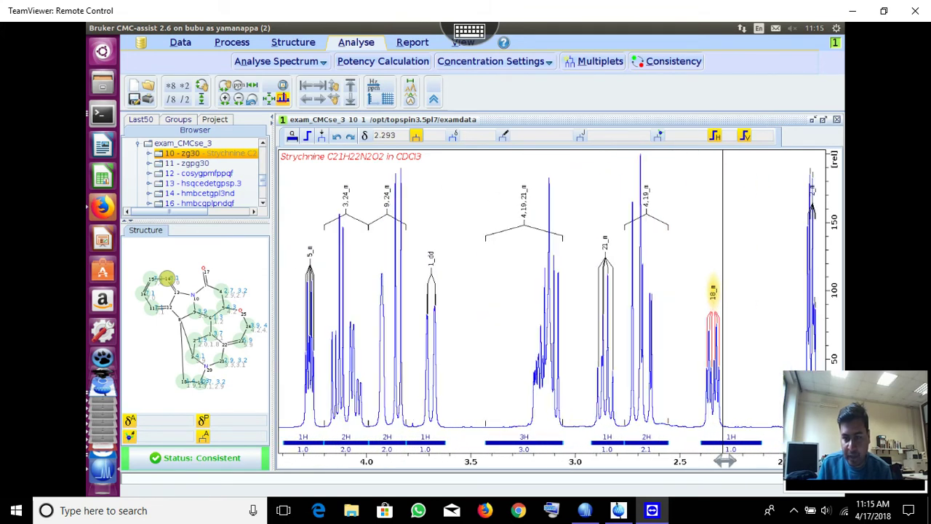
{"action": "scroll", "coordinate": [694, 457], "scroll_direction": "up", "scroll_amount": 4}
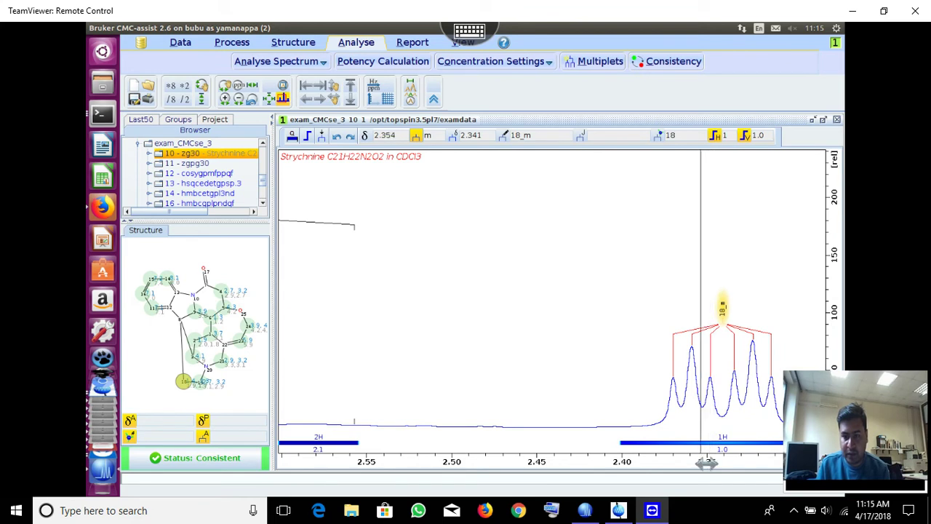
{"action": "left_click_drag", "start_coordinate": [713, 454], "coordinate": [489, 454]}
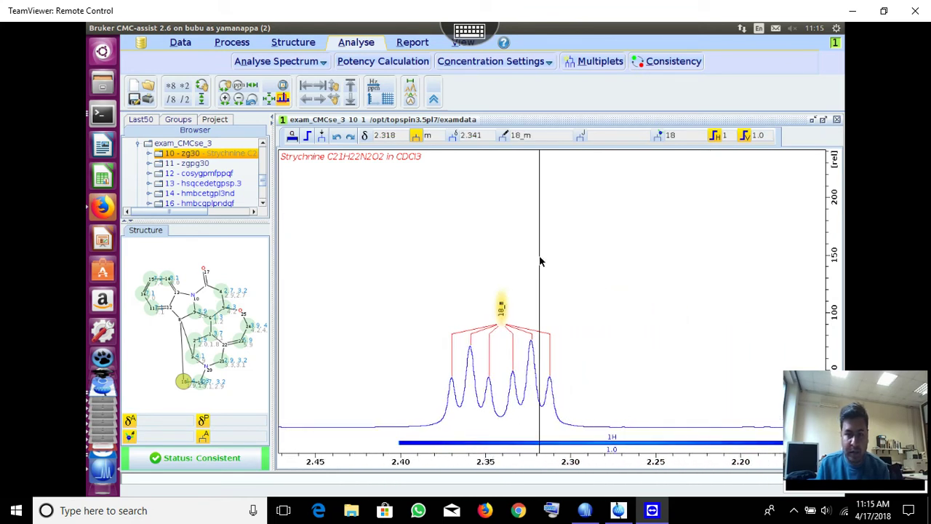
{"action": "right_click", "coordinate": [502, 313]}
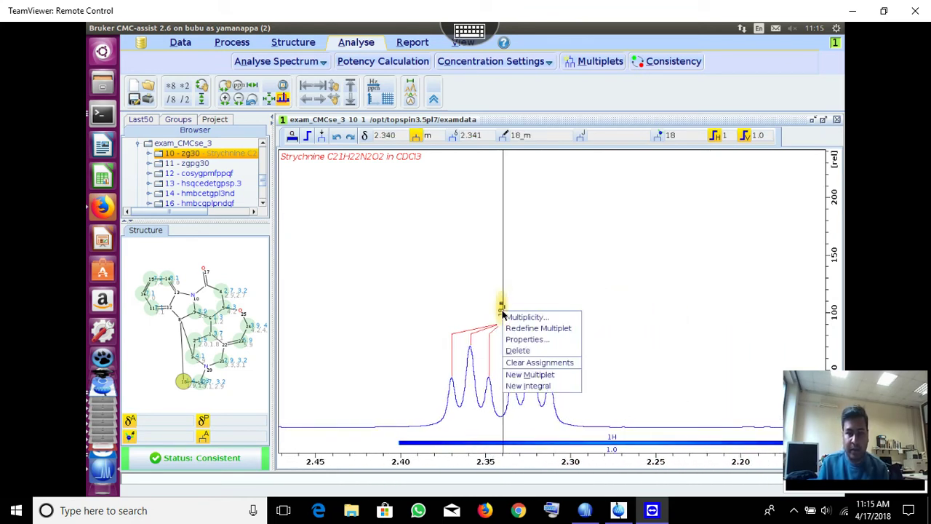
{"action": "left_click", "coordinate": [538, 363]}
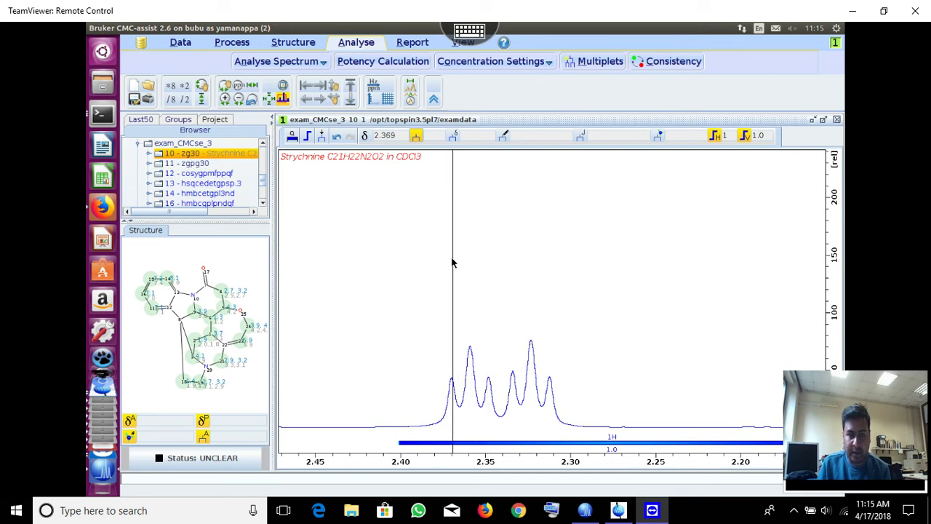
Define a new multiplet from the six peaks at 2.3698, 2.3593, 2.3485, 2.3339, 2.3234 and 2.3119 ppm.
{"action": "left_click", "coordinate": [323, 136]}
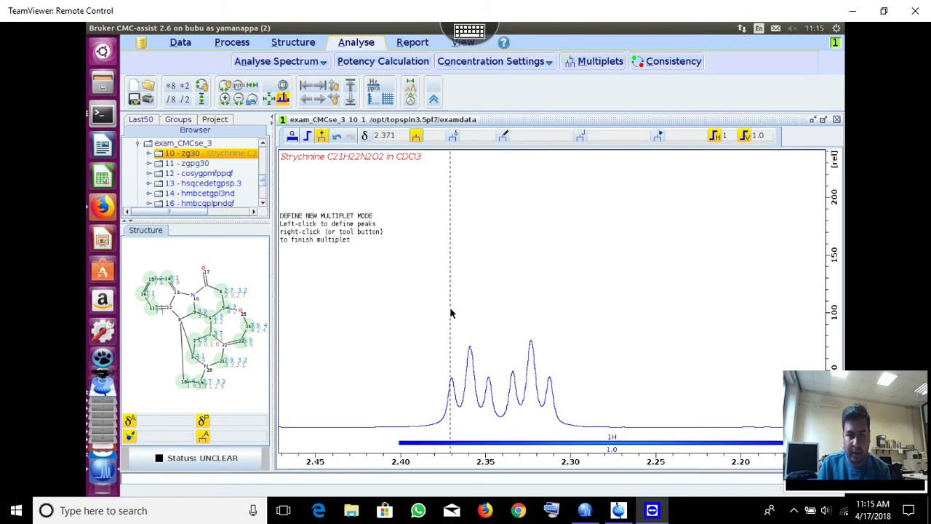
{"action": "left_click", "coordinate": [451, 309]}
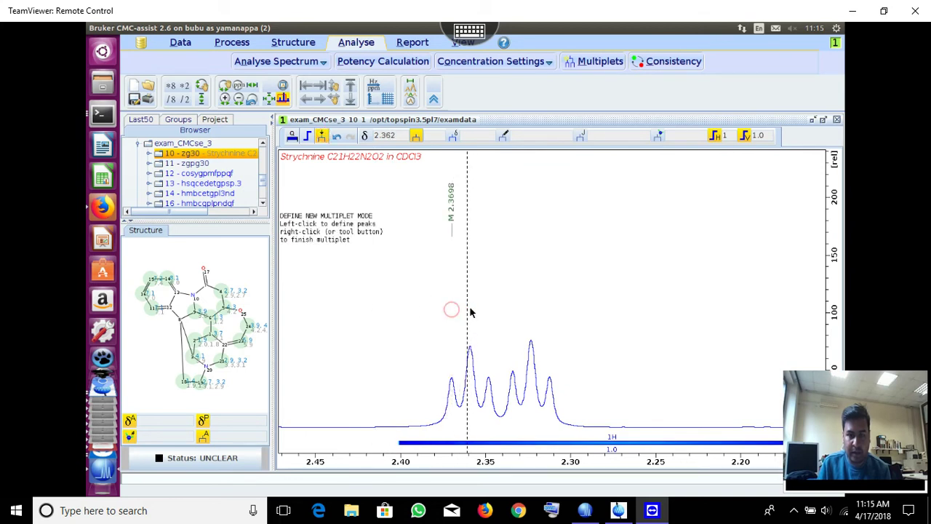
{"action": "left_click", "coordinate": [470, 308]}
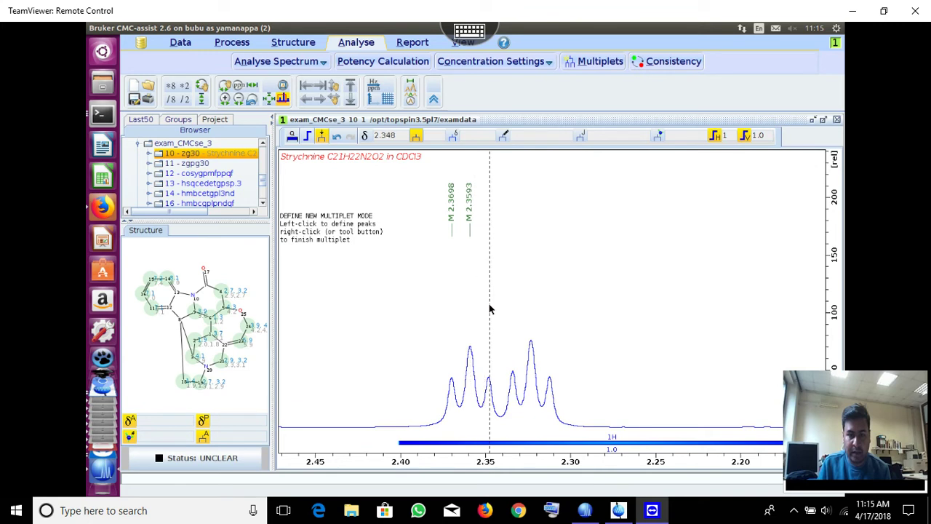
{"action": "left_click", "coordinate": [488, 305]}
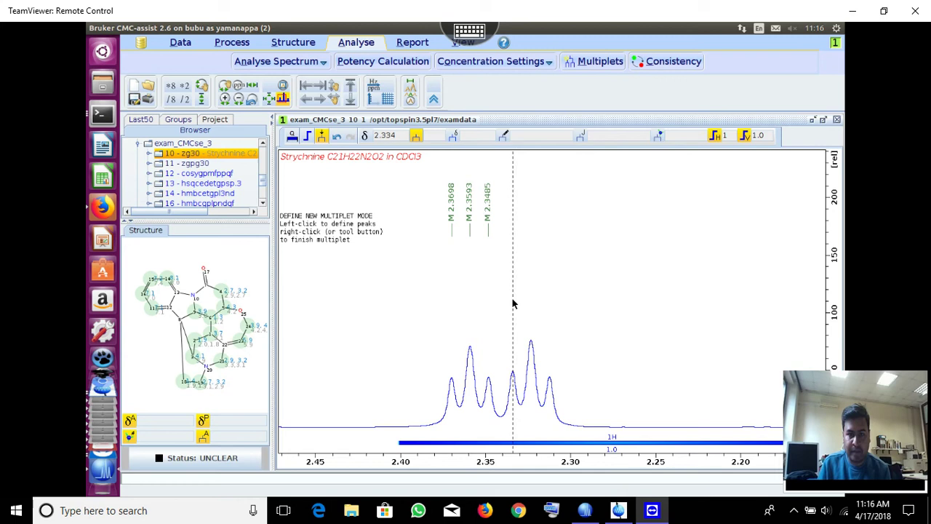
{"action": "left_click", "coordinate": [513, 298]}
{"action": "left_click", "coordinate": [530, 295]}
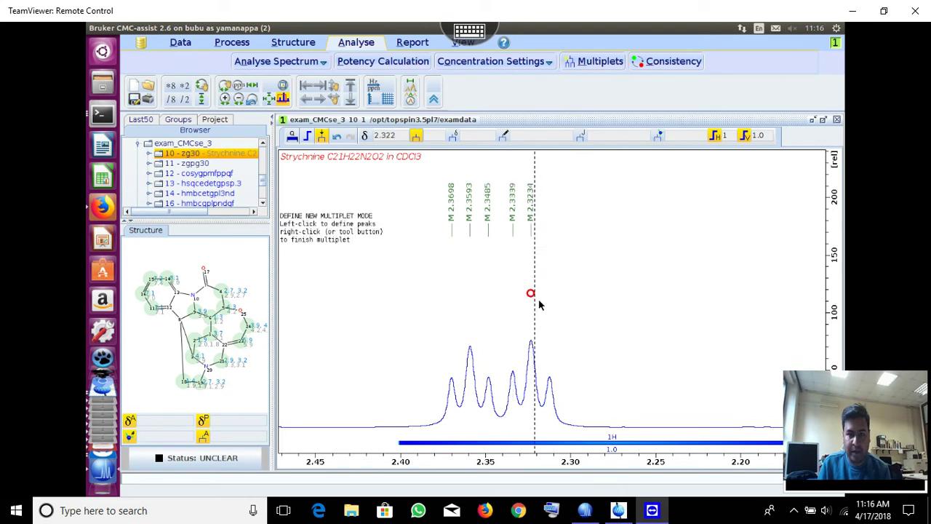
{"action": "left_click", "coordinate": [550, 312]}
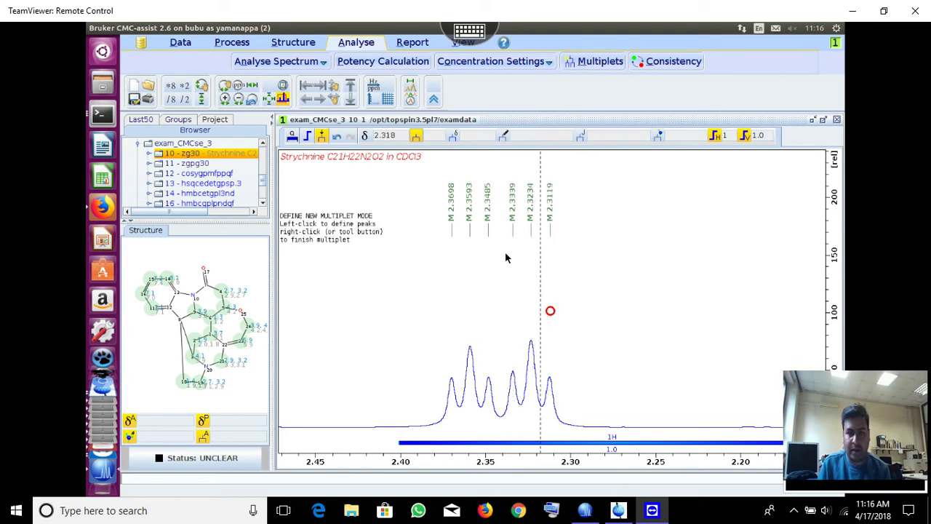
Finish the multiplet definition and assign it the 'ddd' model with couplings 4.34 / 4.34 / 14.43 Hz.
{"action": "right_click", "coordinate": [532, 217]}
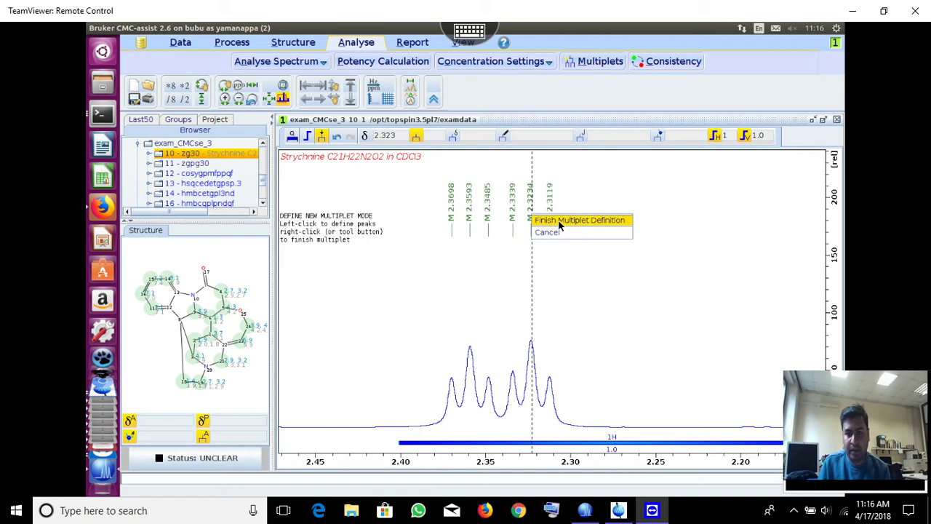
{"action": "left_click", "coordinate": [560, 222]}
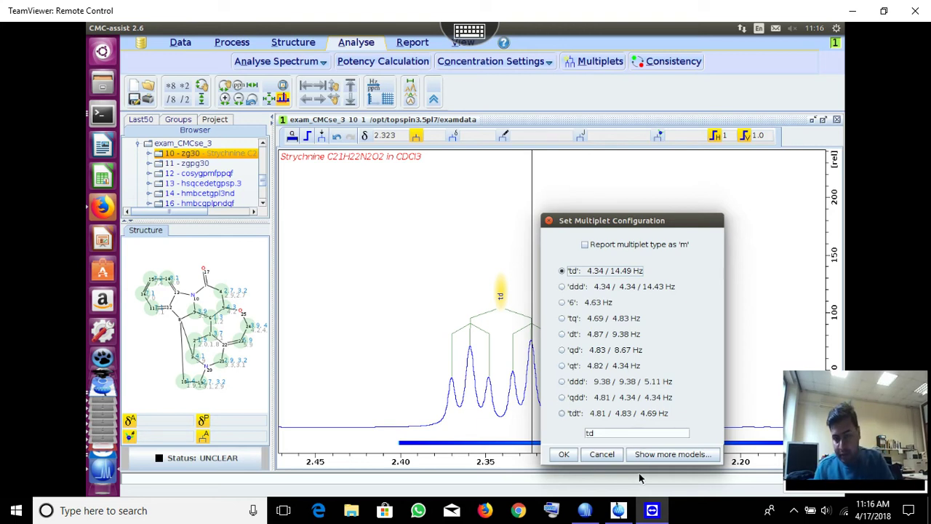
{"action": "left_click", "coordinate": [587, 380]}
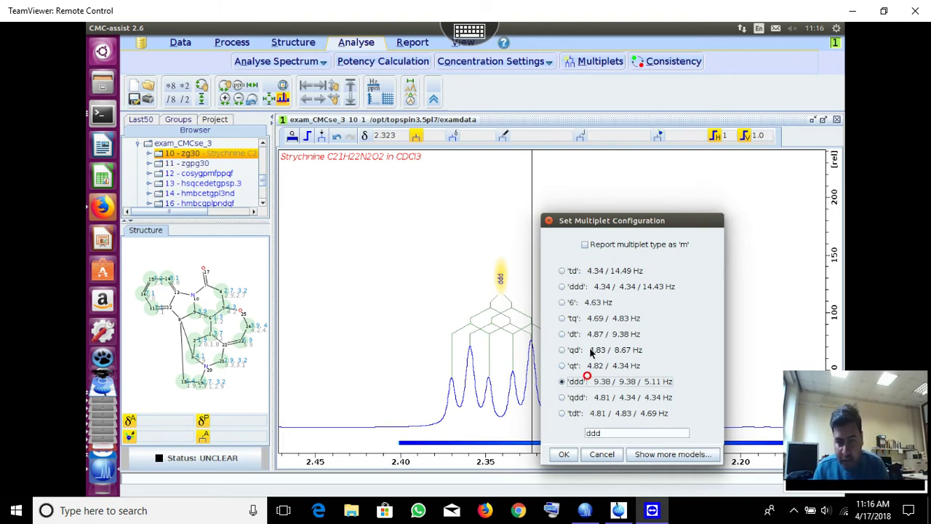
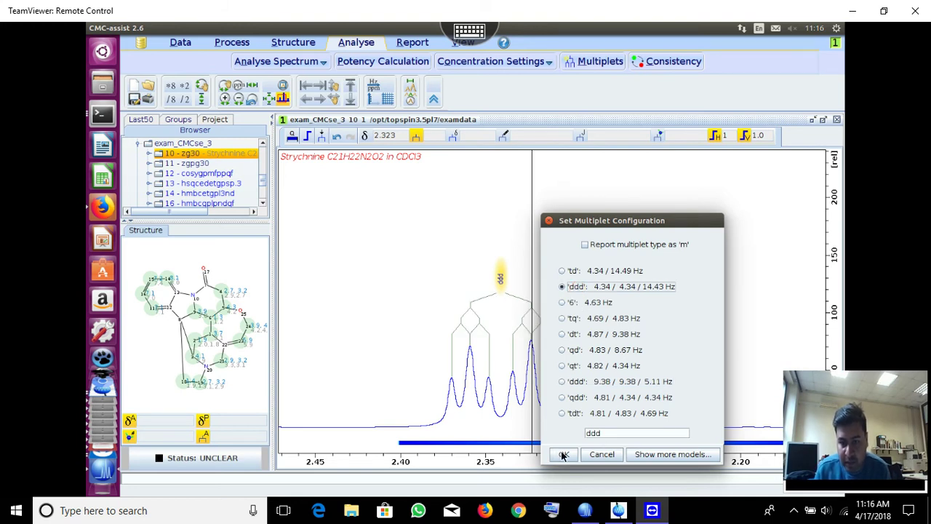
{"action": "left_click", "coordinate": [564, 454]}
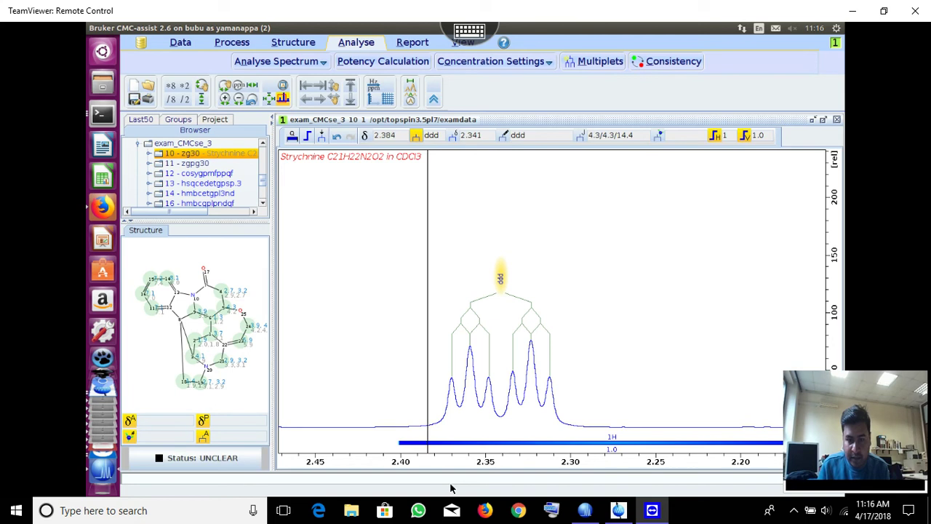
Try to shorten the 1H integral region of the ddd multiplet from its end near 2.11 ppm.
{"action": "scroll", "coordinate": [534, 460], "scroll_direction": "down", "scroll_amount": 4}
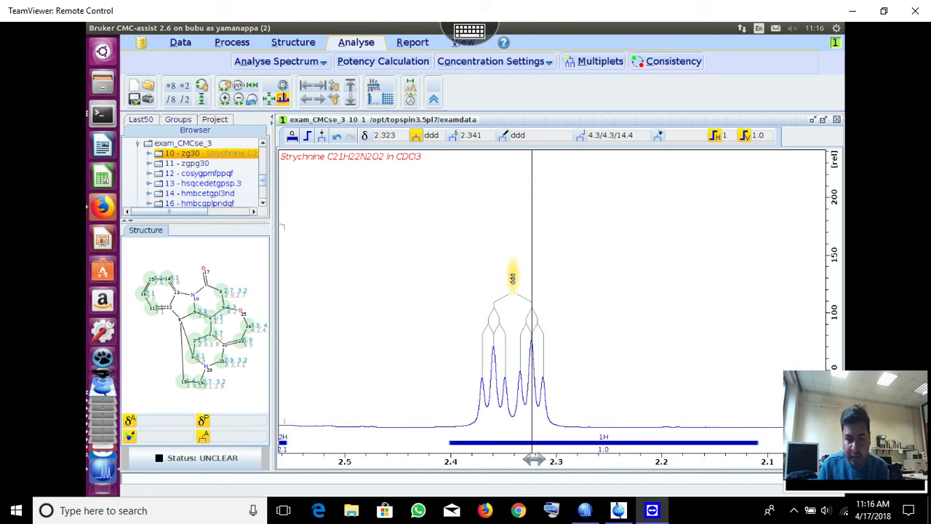
{"action": "scroll", "coordinate": [535, 459], "scroll_direction": "down", "scroll_amount": 1}
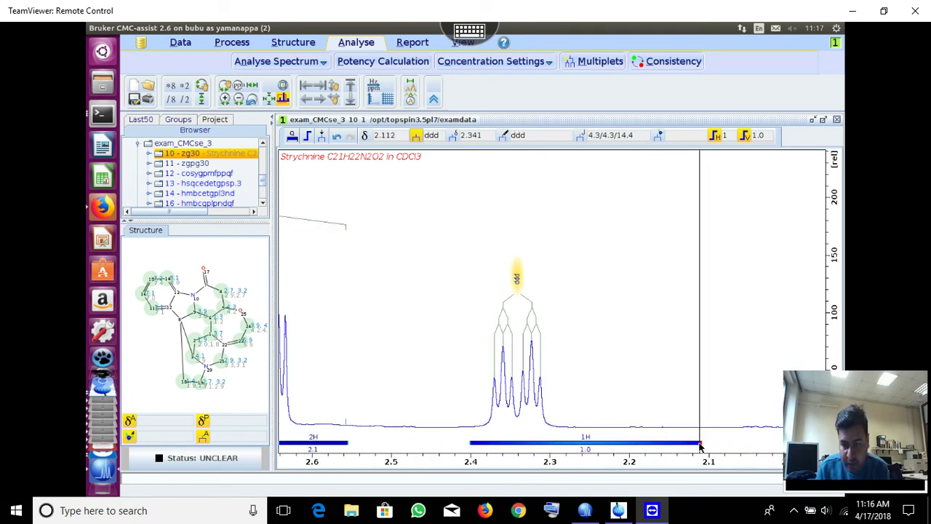
{"action": "left_click_drag", "start_coordinate": [702, 447], "coordinate": [602, 440]}
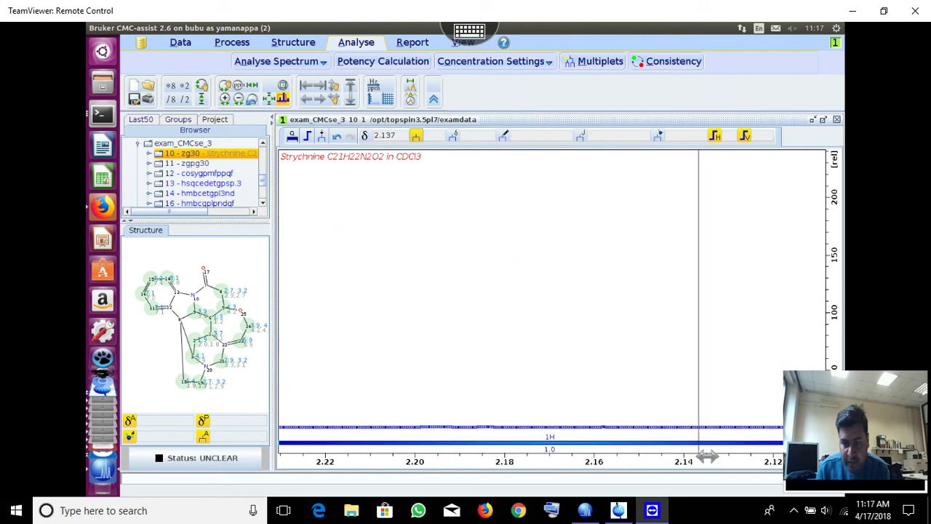
{"action": "scroll", "coordinate": [551, 453], "scroll_direction": "down", "scroll_amount": 3}
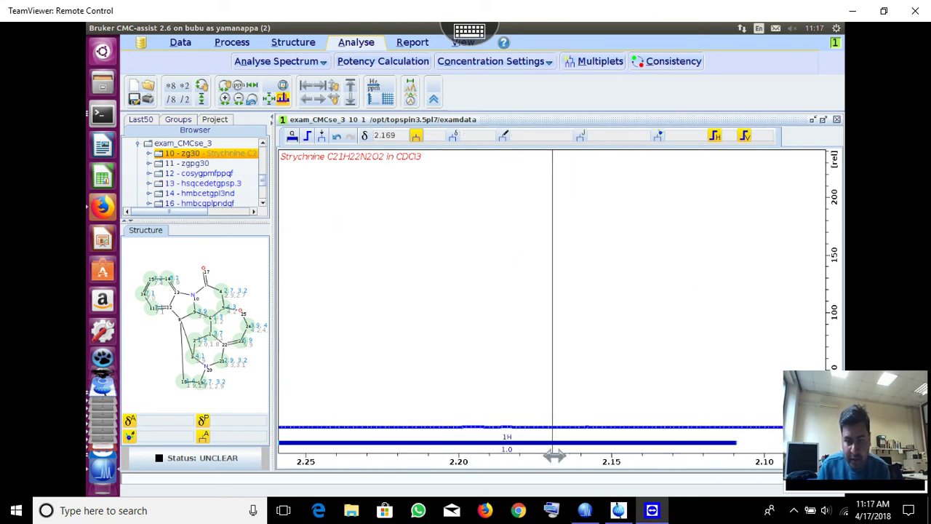
{"action": "left_click_drag", "start_coordinate": [470, 457], "coordinate": [628, 451]}
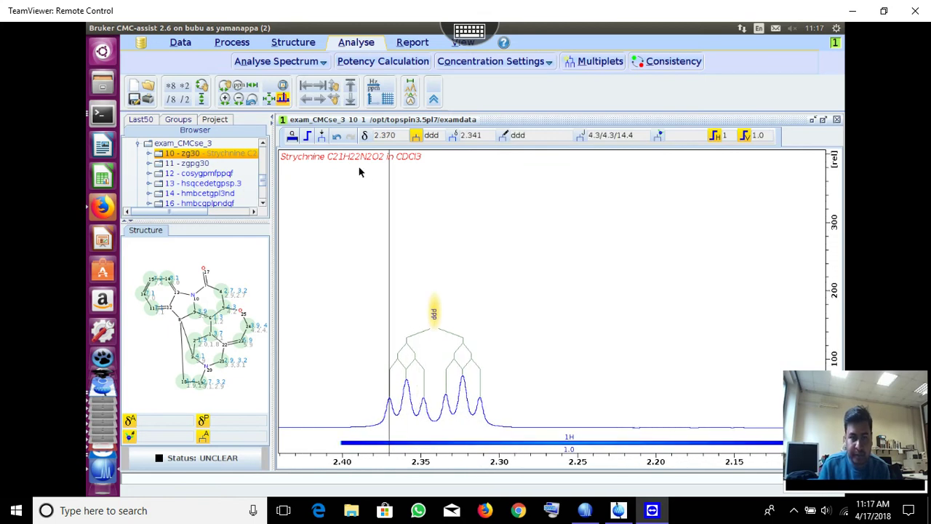
Define two separate regions beside the ddd multiplet, about 2.40 to 2.38 ppm and about 2.27 to 2.11 ppm.
{"action": "left_click", "coordinate": [307, 135]}
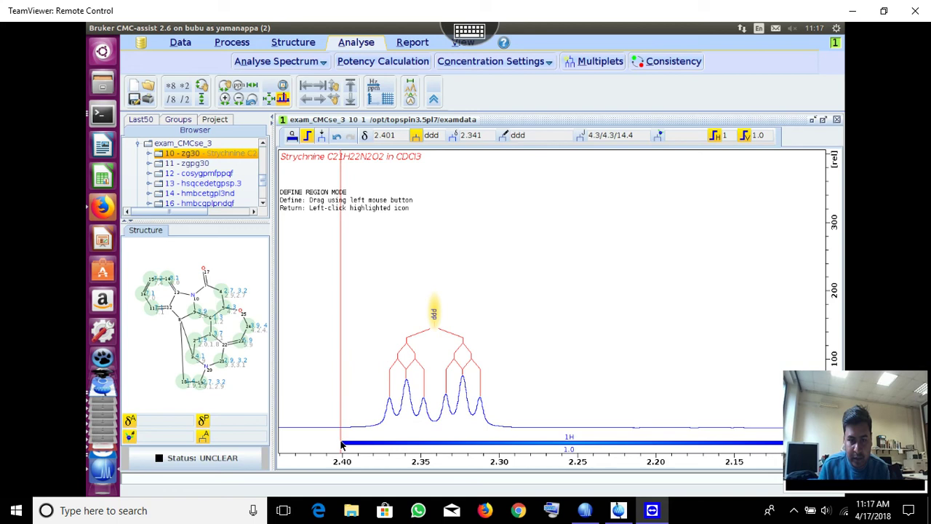
{"action": "left_click_drag", "start_coordinate": [367, 445], "coordinate": [369, 445]}
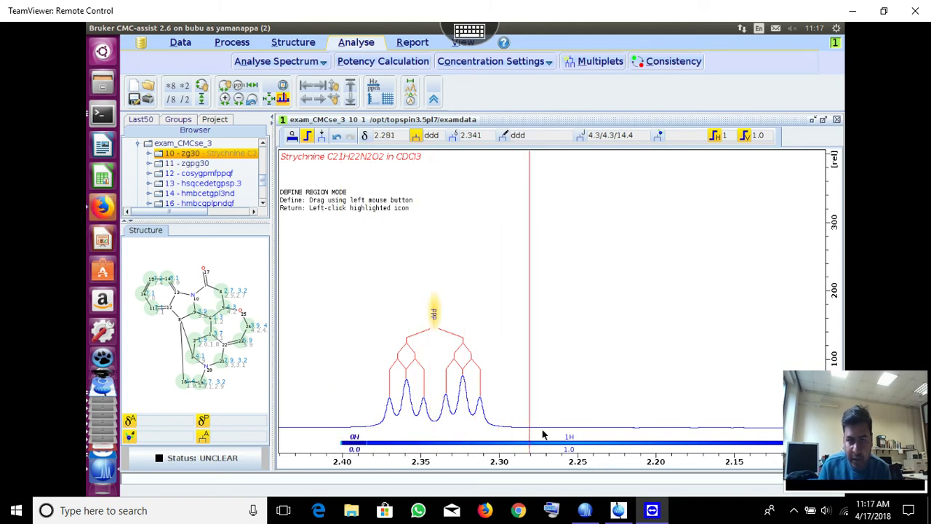
{"action": "scroll", "coordinate": [604, 459], "scroll_direction": "right", "scroll_amount": 4}
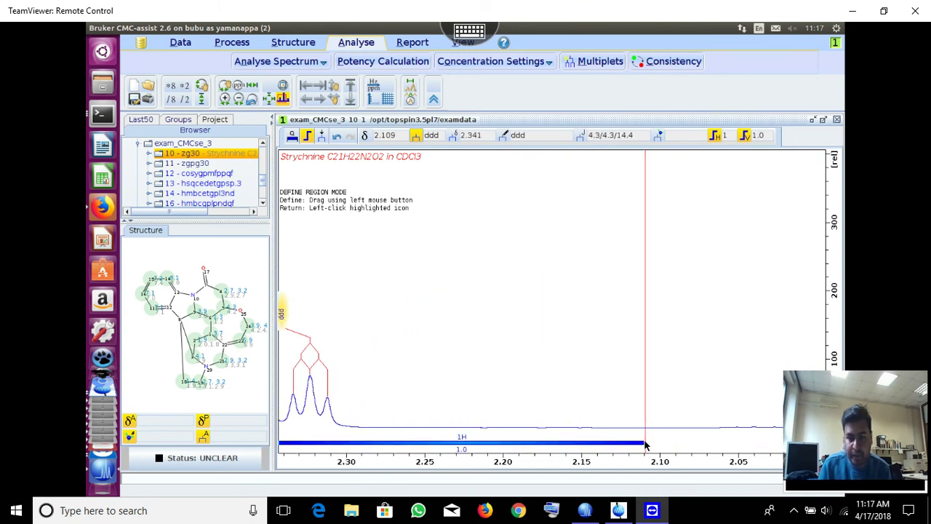
{"action": "left_click_drag", "start_coordinate": [567, 445], "coordinate": [398, 444]}
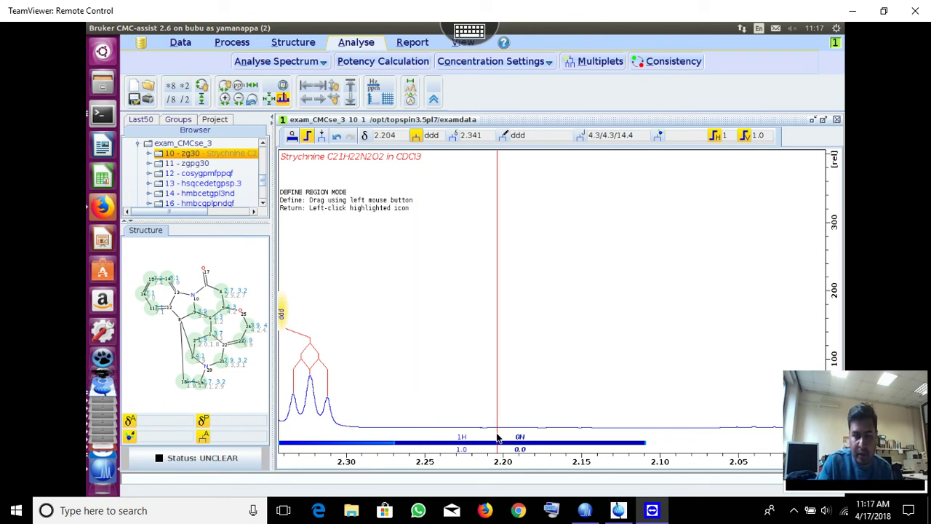
{"action": "left_click", "coordinate": [307, 135]}
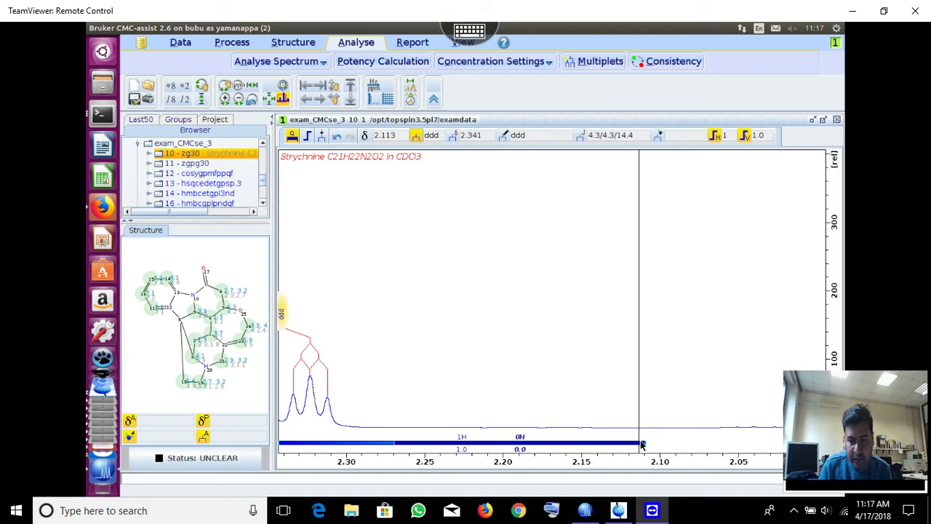
Try to pull the 2.11 ppm end of the split-off 0H region closer to the ddd multiplet.
{"action": "left_click_drag", "start_coordinate": [643, 294], "coordinate": [412, 295]}
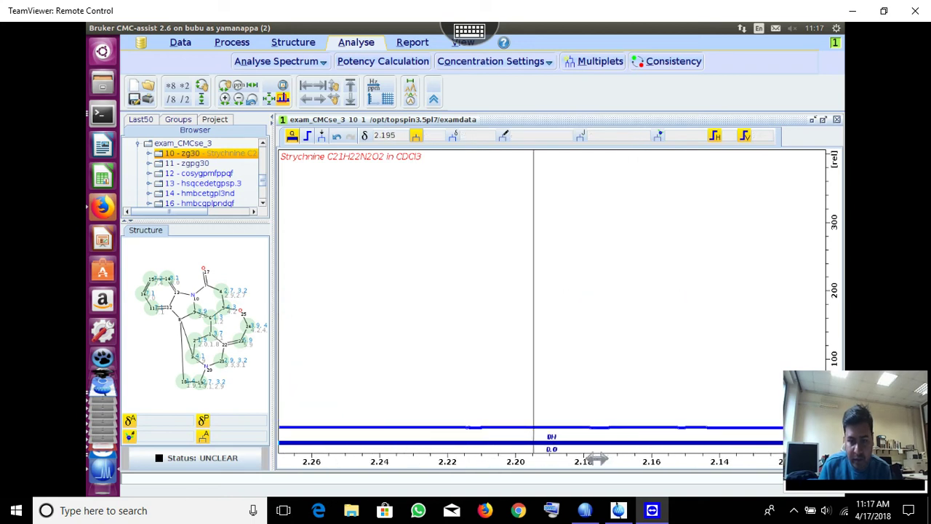
{"action": "scroll", "coordinate": [579, 458], "scroll_direction": "down", "scroll_amount": 2}
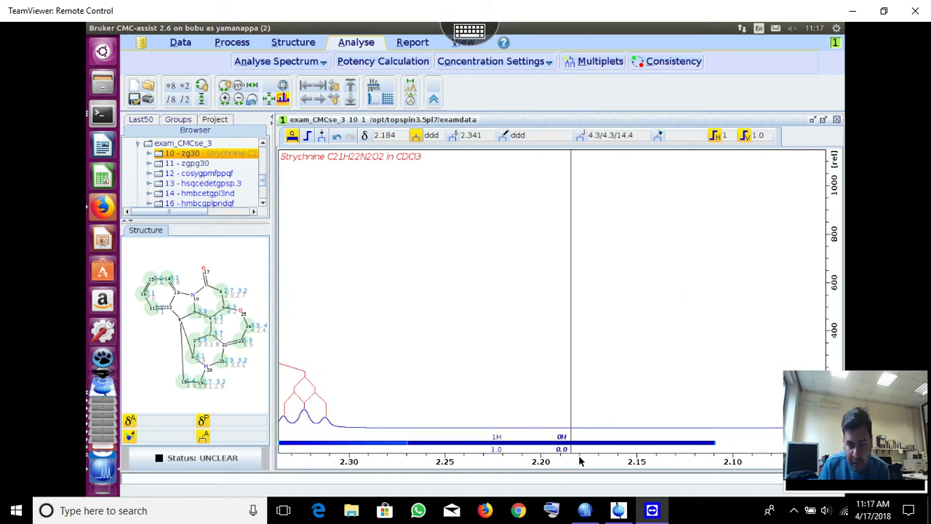
{"action": "scroll", "coordinate": [509, 433], "scroll_direction": "down", "scroll_amount": 2}
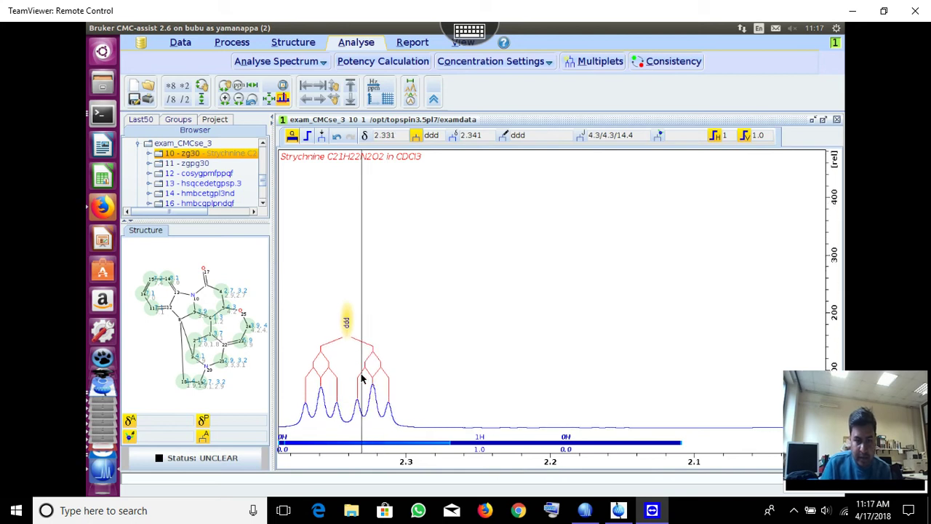
{"action": "scroll", "coordinate": [362, 378], "scroll_direction": "up", "scroll_amount": 2}
{"action": "scroll", "coordinate": [451, 461], "scroll_direction": "down", "scroll_amount": 2}
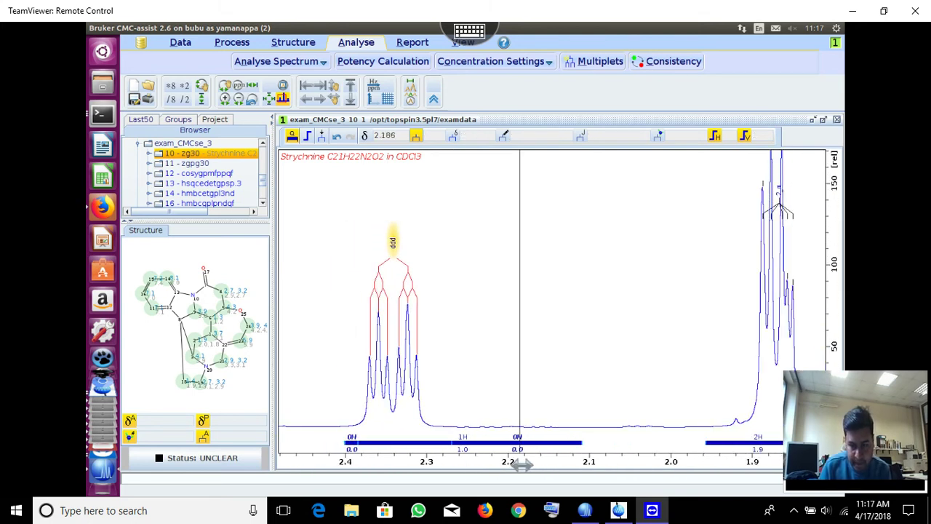
Shorten the 2H integral region of the 2_m multiplet so its low-ppm end lies at about 1.84 ppm.
{"action": "scroll", "coordinate": [520, 465], "scroll_direction": "down", "scroll_amount": 3}
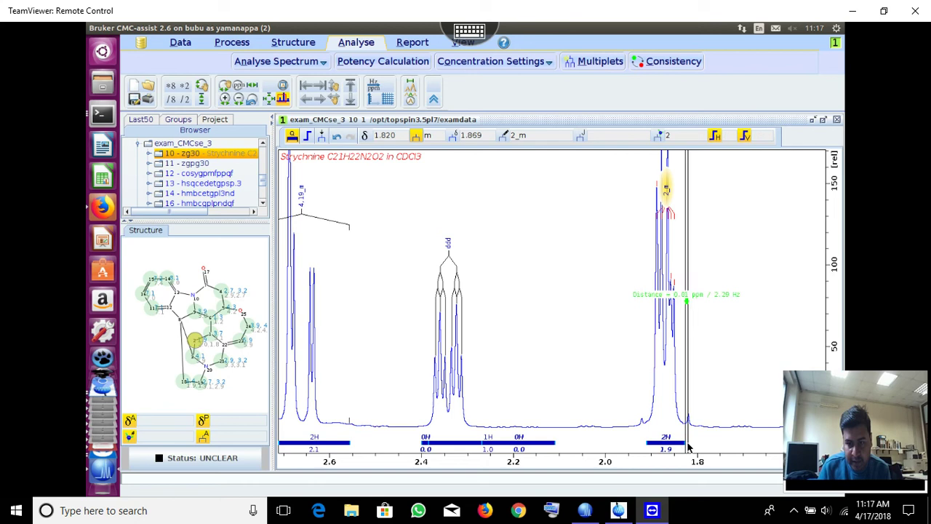
{"action": "scroll", "coordinate": [684, 445], "scroll_direction": "up", "scroll_amount": 10}
{"action": "scroll", "coordinate": [602, 461], "scroll_direction": "down", "scroll_amount": 10}
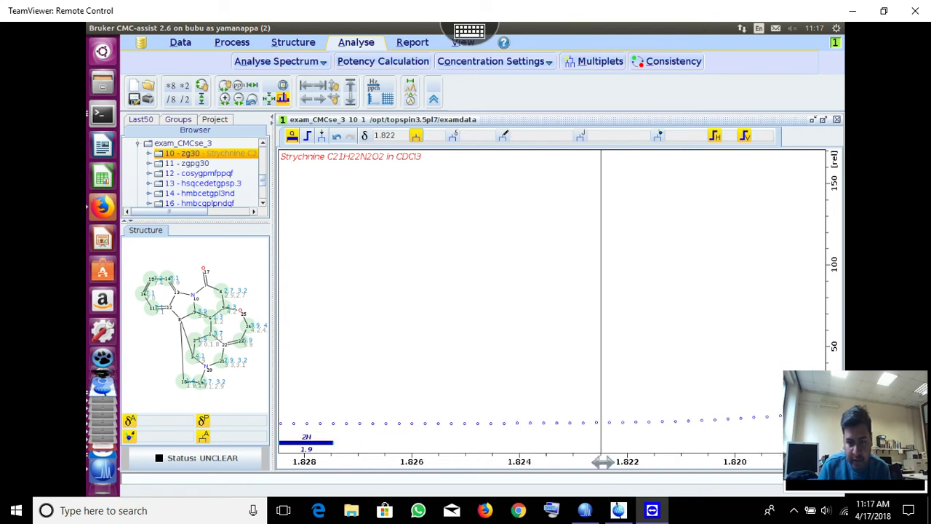
{"action": "scroll", "coordinate": [602, 461], "scroll_direction": "down", "scroll_amount": 3}
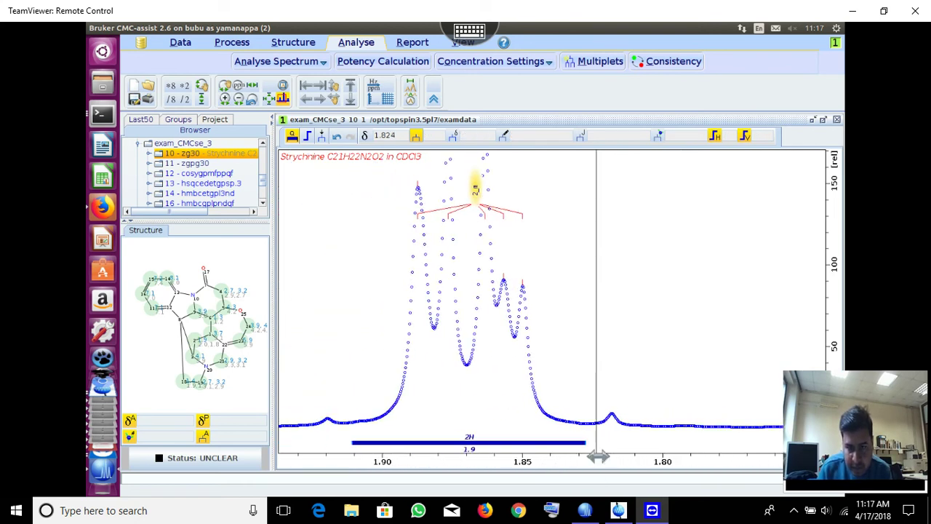
{"action": "left_click", "coordinate": [585, 443]}
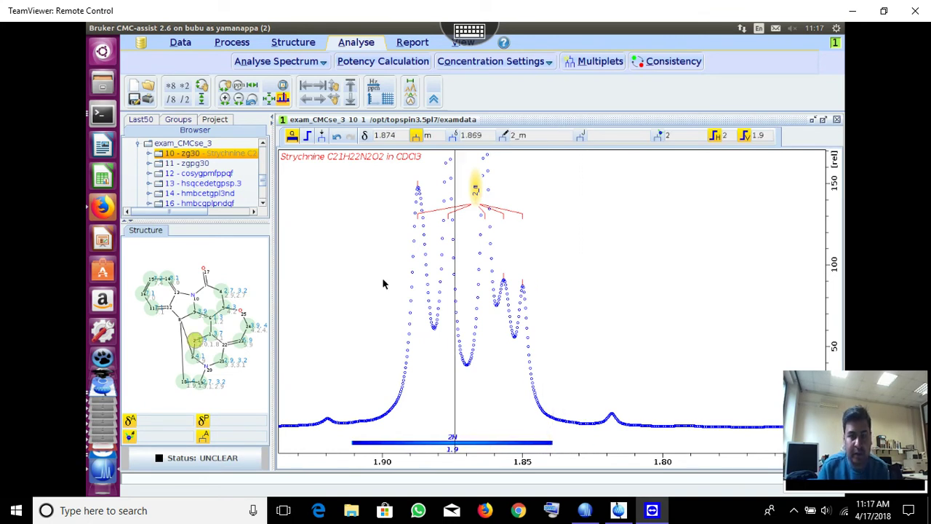
Show the full Strychnine spectrum at a reduced vertical scale that fits all multiplet labels.
{"action": "left_click", "coordinate": [267, 99]}
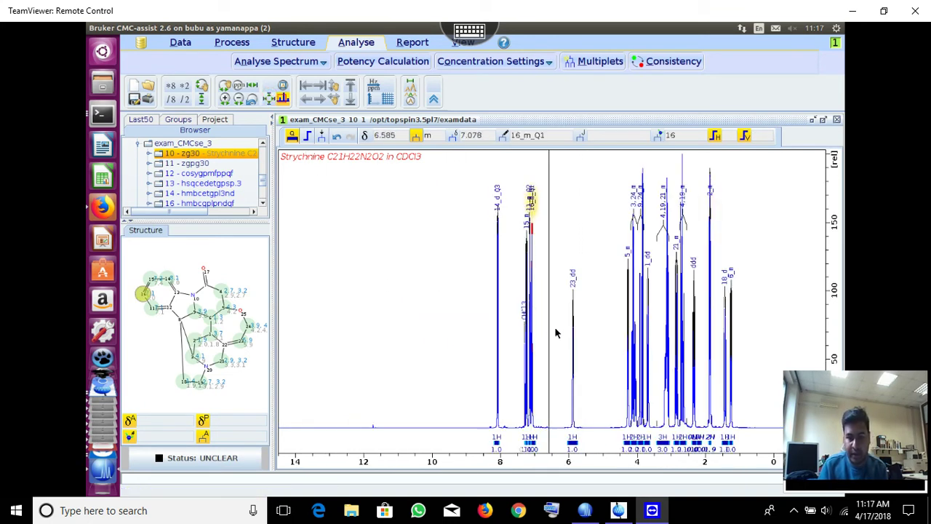
{"action": "left_click", "coordinate": [613, 347]}
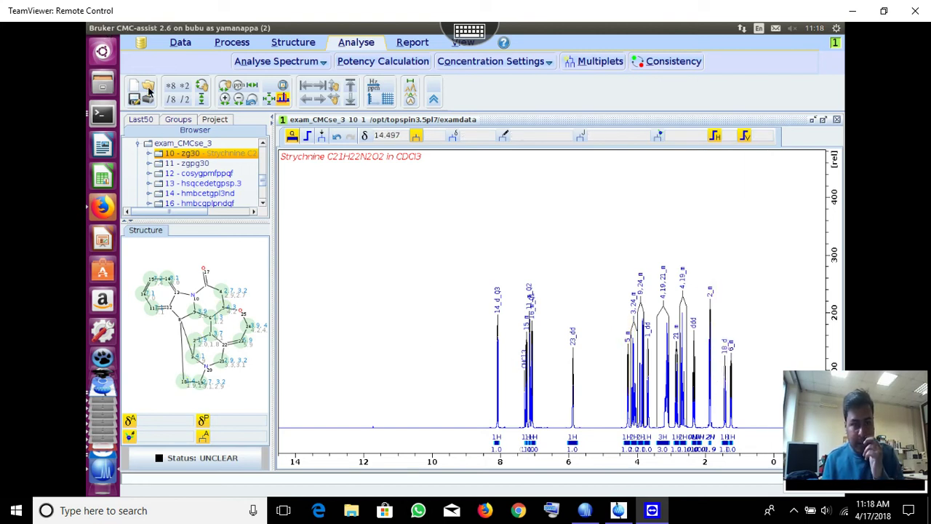
Minimize the remote CMC-assist window, switch to the local CMC-assist with the Alpha Ionone spectrum, and adjust its vertical scale.
{"action": "left_click", "coordinate": [106, 29]}
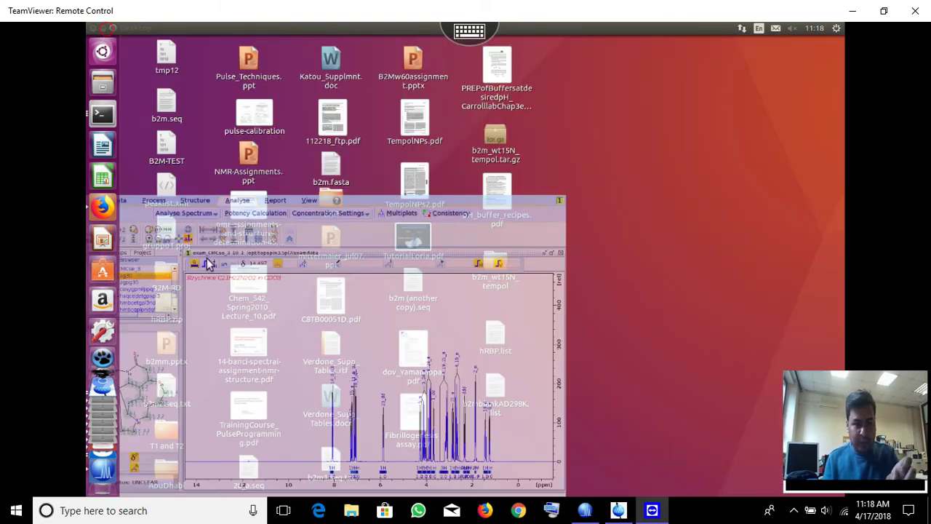
{"action": "left_click", "coordinate": [615, 511]}
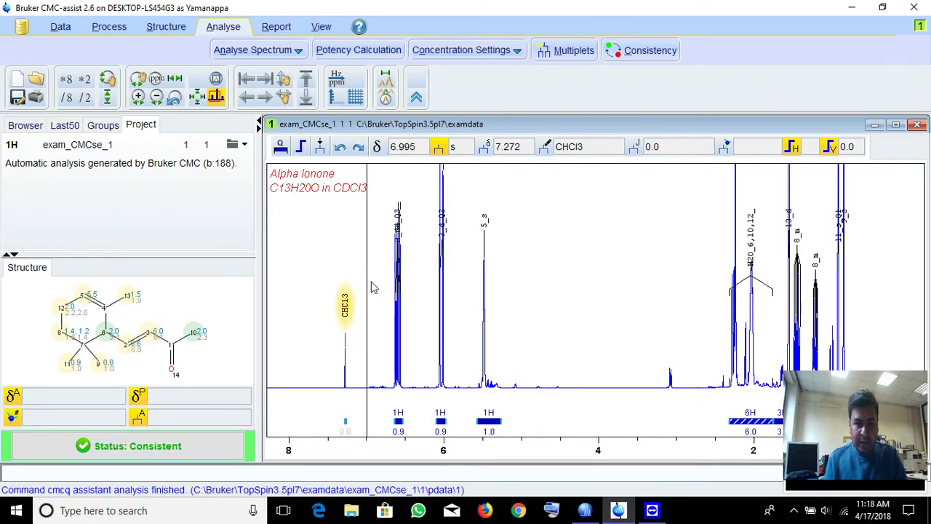
{"action": "scroll", "coordinate": [349, 332], "scroll_direction": "up", "scroll_amount": 1}
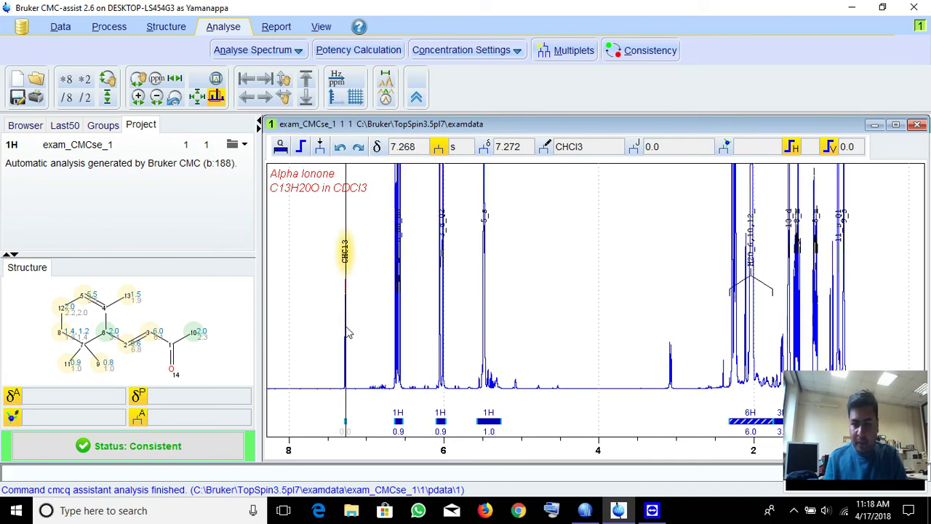
{"action": "scroll", "coordinate": [345, 326], "scroll_direction": "down", "scroll_amount": 1}
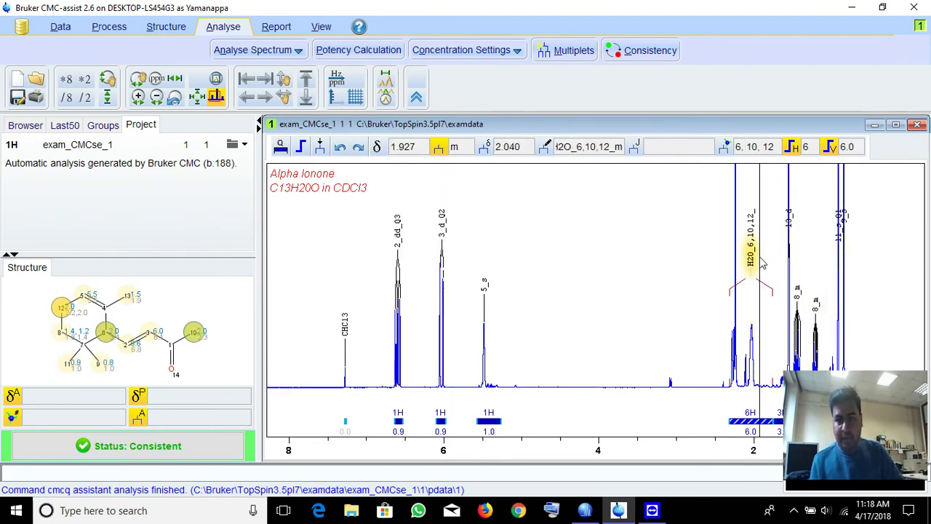
Open the manual multiplet mode on the Alpha Ionone spectrum and return to the analysis view.
{"action": "scroll", "coordinate": [844, 247], "scroll_direction": "up", "scroll_amount": 1}
{"action": "scroll", "coordinate": [844, 248], "scroll_direction": "down", "scroll_amount": 1}
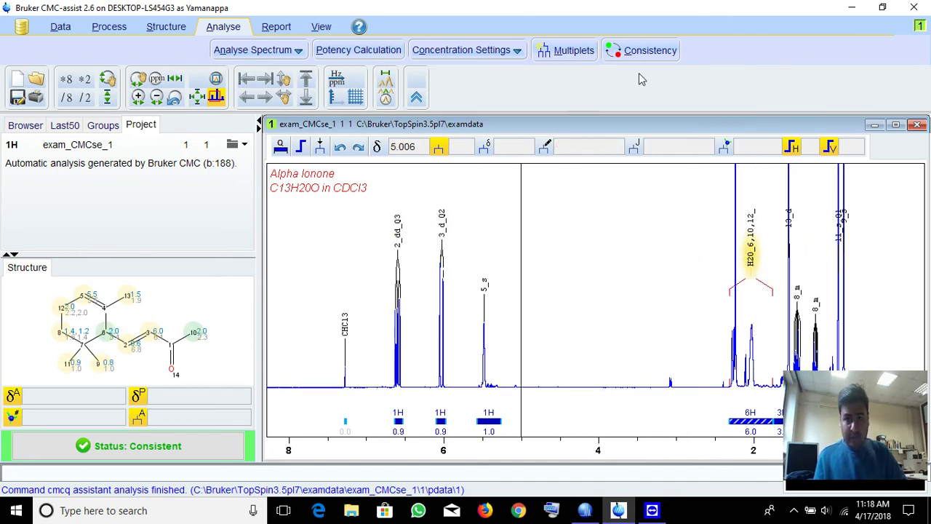
{"action": "left_click", "coordinate": [571, 53]}
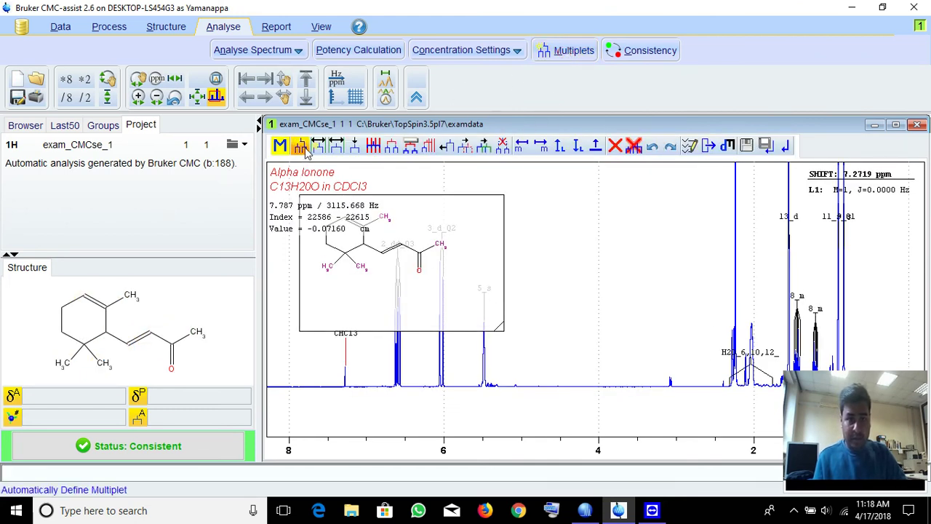
{"action": "left_click", "coordinate": [787, 146]}
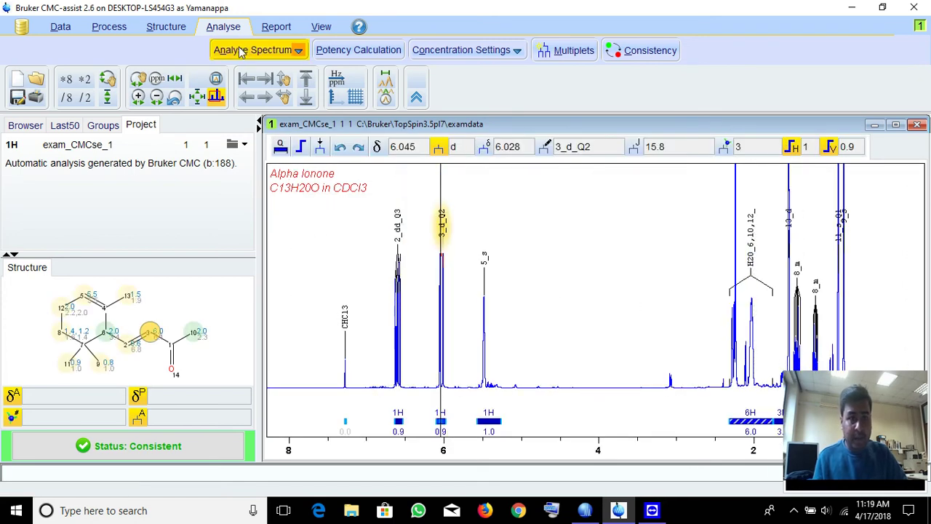
Generate the full analysis report for the Alpha Ionone dataset exam_CMCse_1.
{"action": "left_click", "coordinate": [277, 26]}
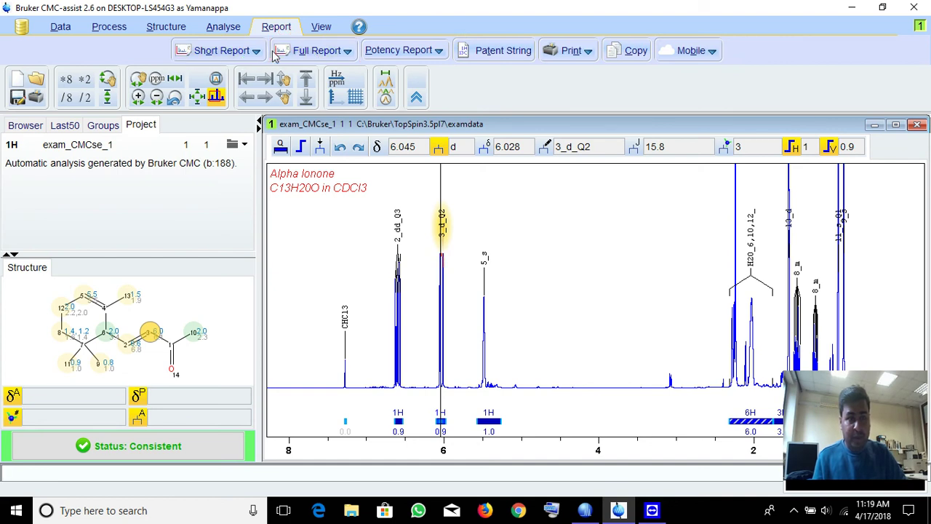
{"action": "left_click", "coordinate": [347, 51]}
{"action": "left_click", "coordinate": [309, 51]}
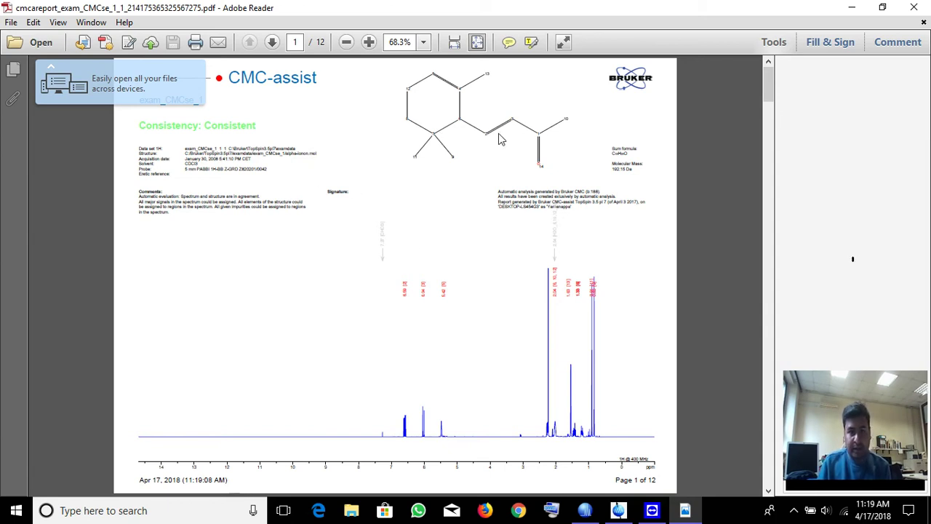
Examine the full PDF report's multiplet pages, 1D1H assignments table and final page, and close the report.
{"action": "scroll", "coordinate": [466, 303], "scroll_direction": "down", "scroll_amount": 10}
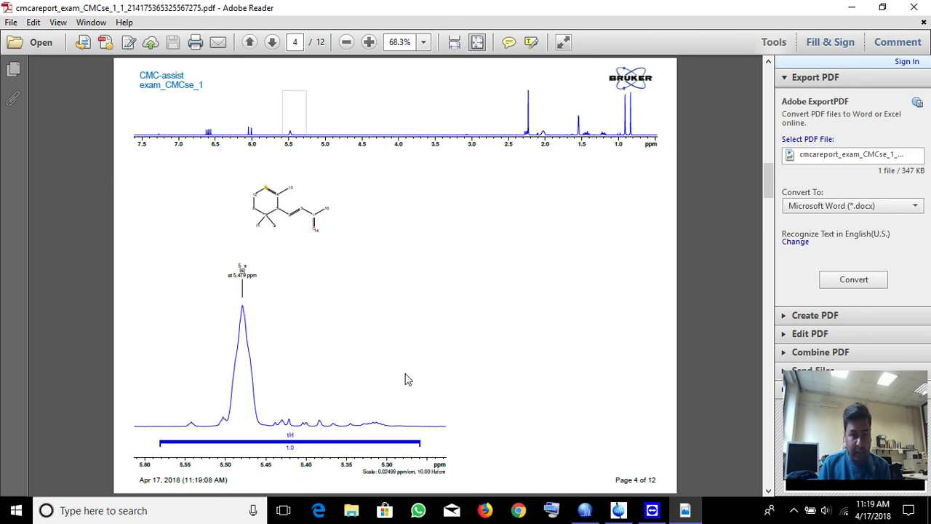
{"action": "scroll", "coordinate": [234, 275], "scroll_direction": "up", "scroll_amount": 3}
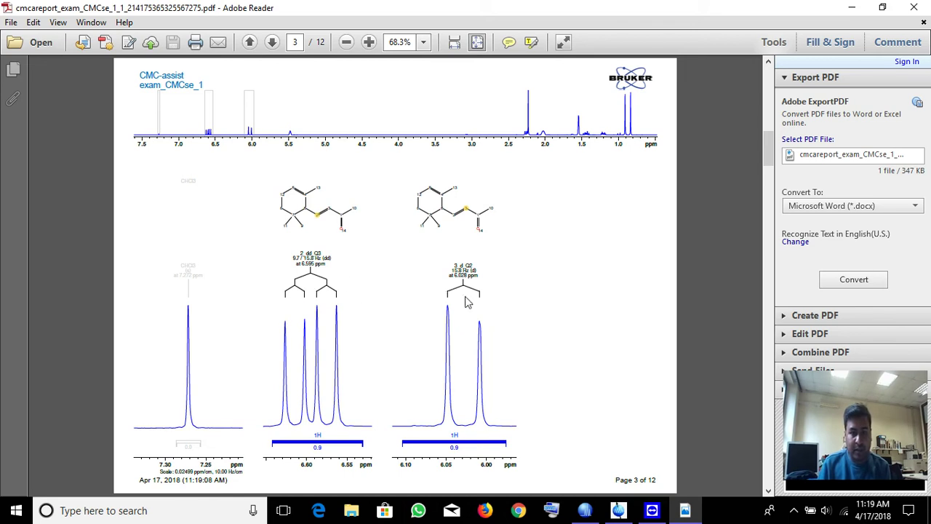
{"action": "scroll", "coordinate": [438, 298], "scroll_direction": "down", "scroll_amount": 15}
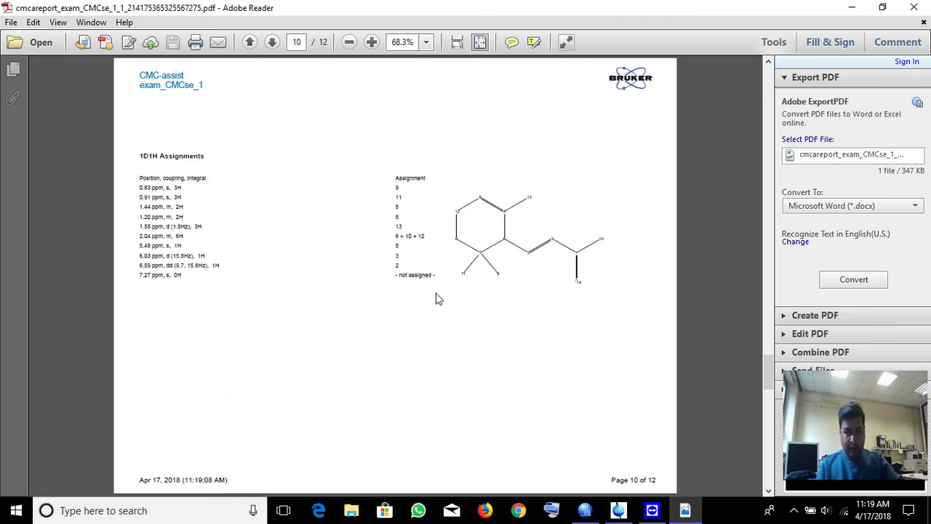
{"action": "scroll", "coordinate": [276, 249], "scroll_direction": "up", "scroll_amount": 2}
{"action": "scroll", "coordinate": [325, 266], "scroll_direction": "down", "scroll_amount": 2}
{"action": "scroll", "coordinate": [325, 266], "scroll_direction": "down", "scroll_amount": 4}
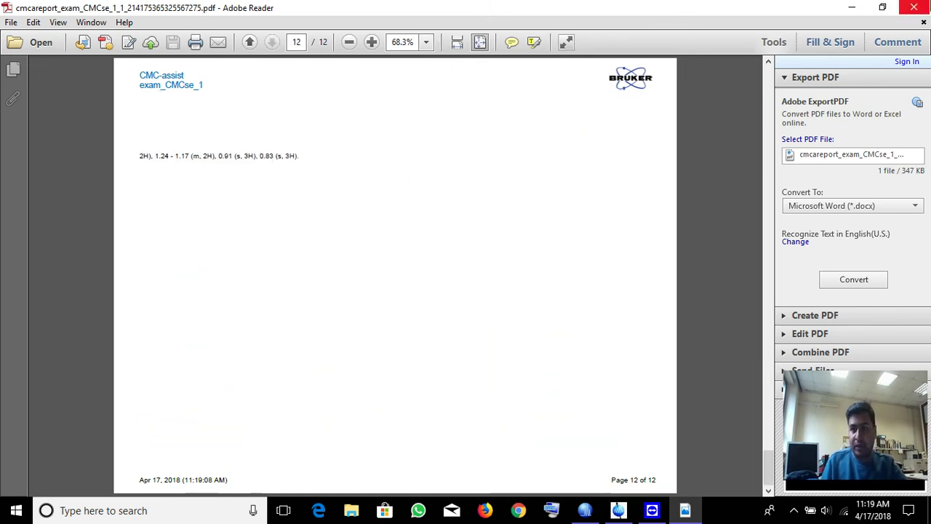
{"action": "left_click", "coordinate": [914, 7]}
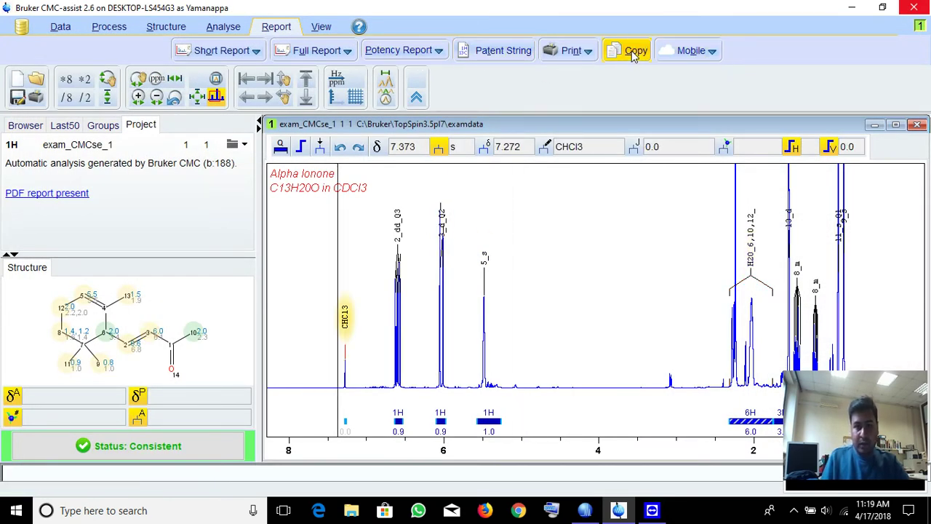
Try to create a potency report, and view the available print and save formats.
{"action": "left_click", "coordinate": [391, 51]}
{"action": "left_click", "coordinate": [608, 181]}
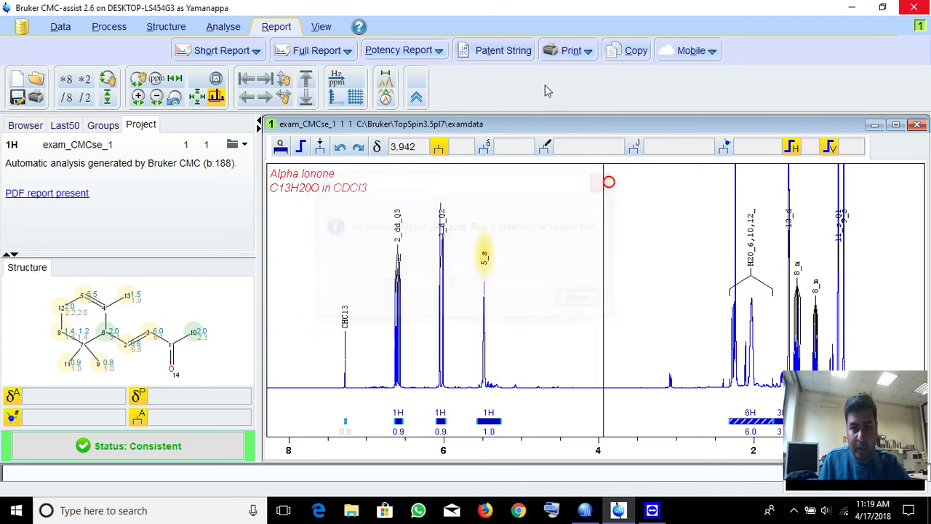
{"action": "left_click", "coordinate": [588, 53]}
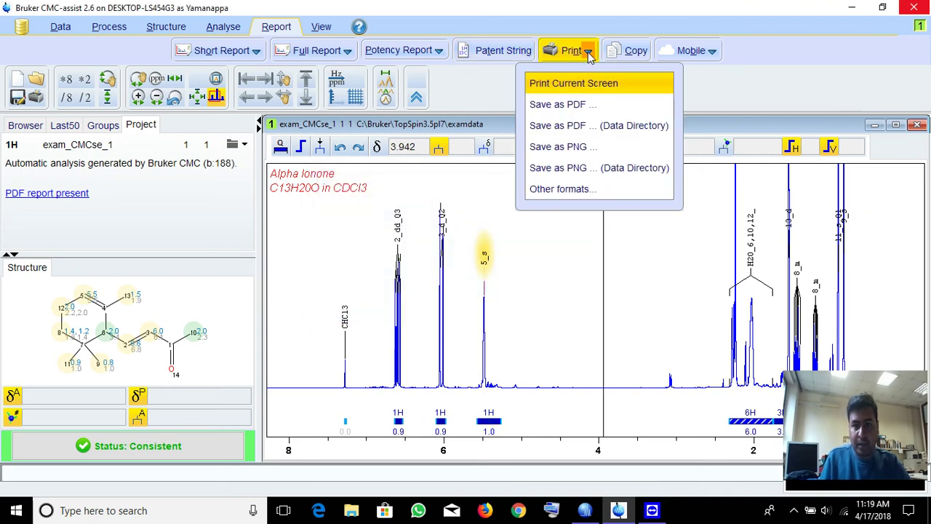
{"action": "left_click", "coordinate": [589, 57]}
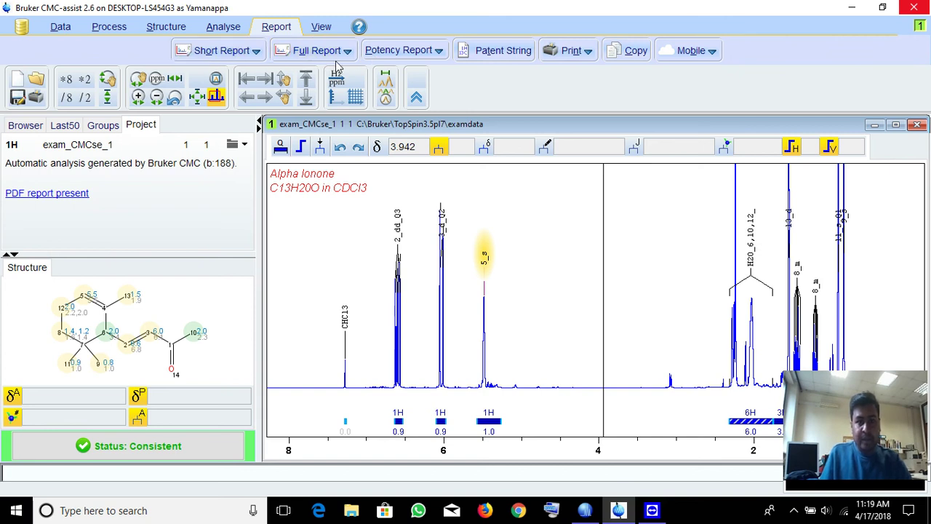
Show the status parameters on the Alpha Ionone spectrum and hide them again.
{"action": "left_click", "coordinate": [324, 28]}
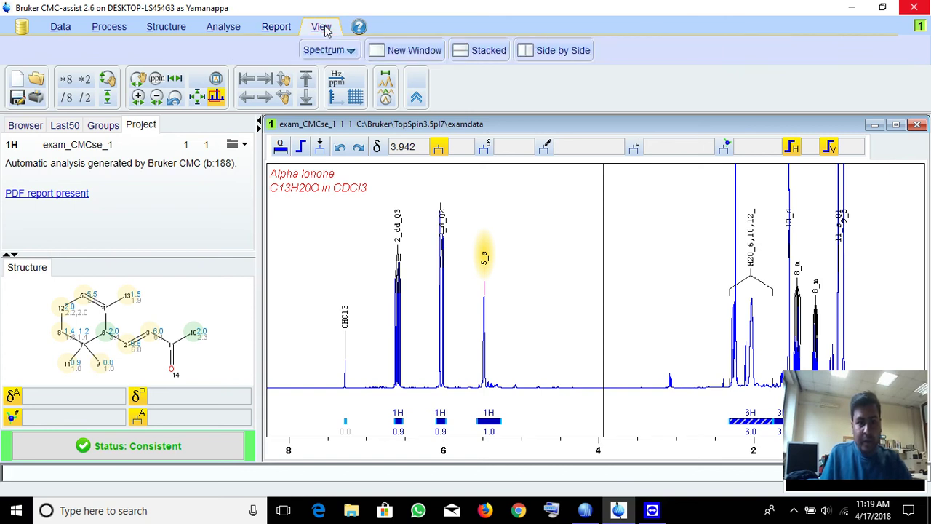
{"action": "left_click", "coordinate": [351, 53]}
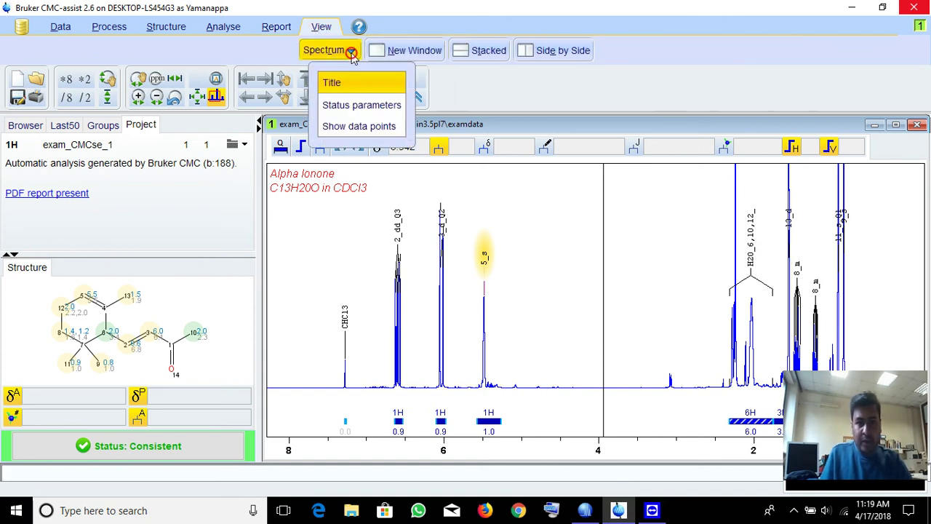
{"action": "left_click", "coordinate": [368, 106]}
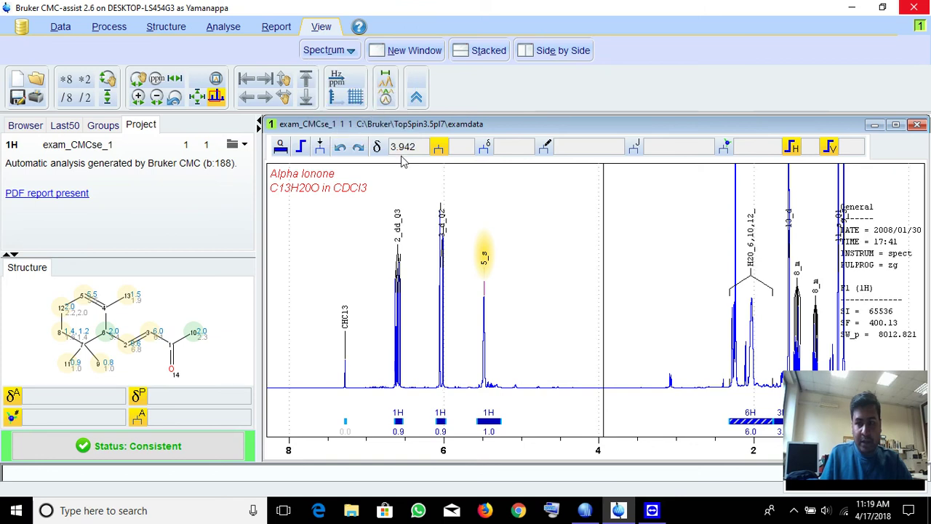
{"action": "left_click", "coordinate": [347, 52]}
{"action": "left_click", "coordinate": [345, 105]}
Switch the display of data points on the spectrum.
{"action": "left_click", "coordinate": [348, 50]}
{"action": "left_click", "coordinate": [348, 127]}
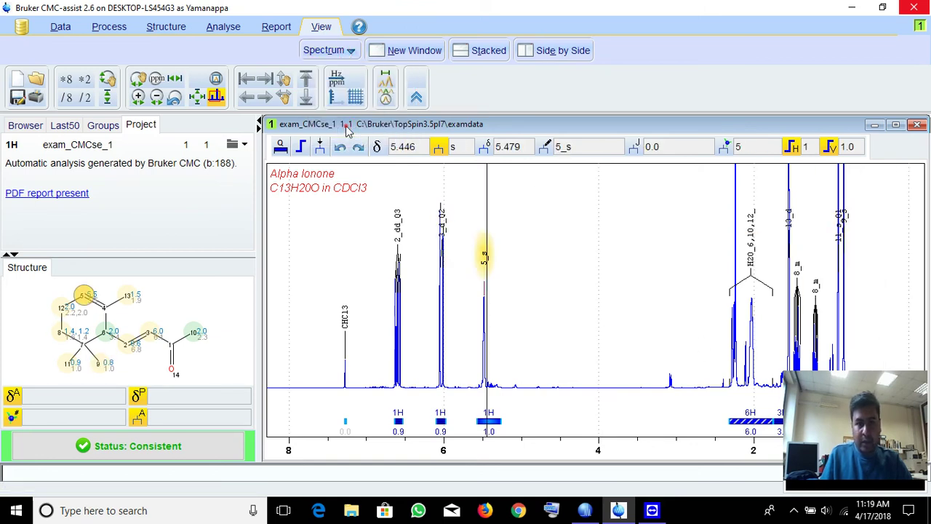
{"action": "left_click", "coordinate": [351, 51]}
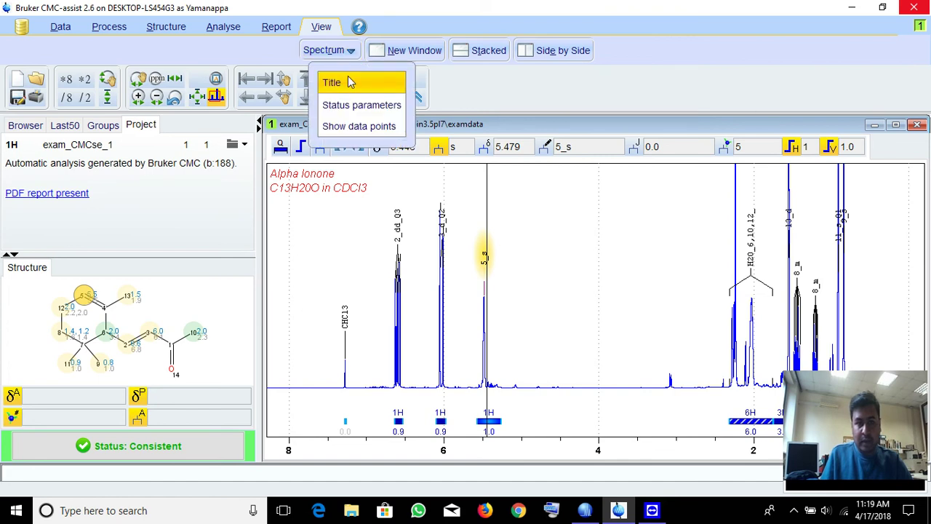
Generate the short analysis report for Alpha Ionone, look at its single page, and close it.
{"action": "left_click", "coordinate": [289, 30]}
{"action": "left_click", "coordinate": [288, 31]}
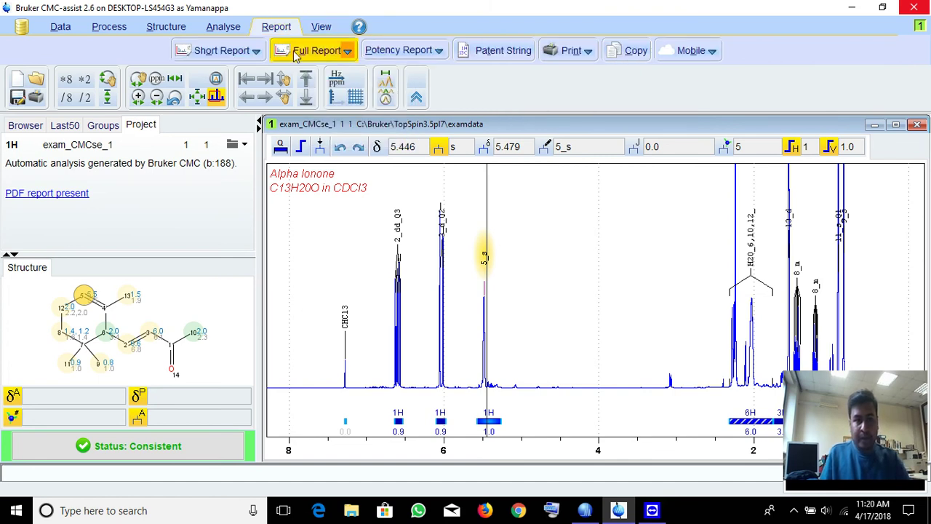
{"action": "left_click", "coordinate": [230, 55]}
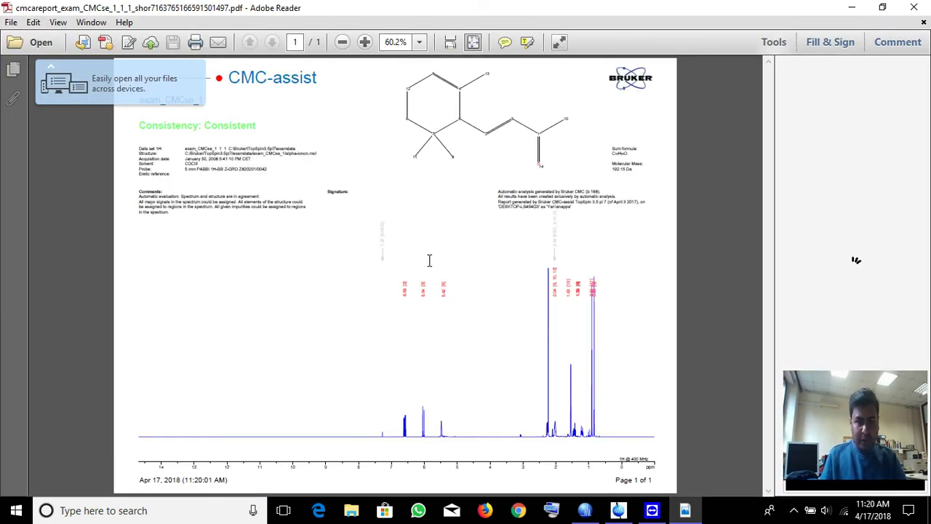
{"action": "left_click", "coordinate": [921, 7]}
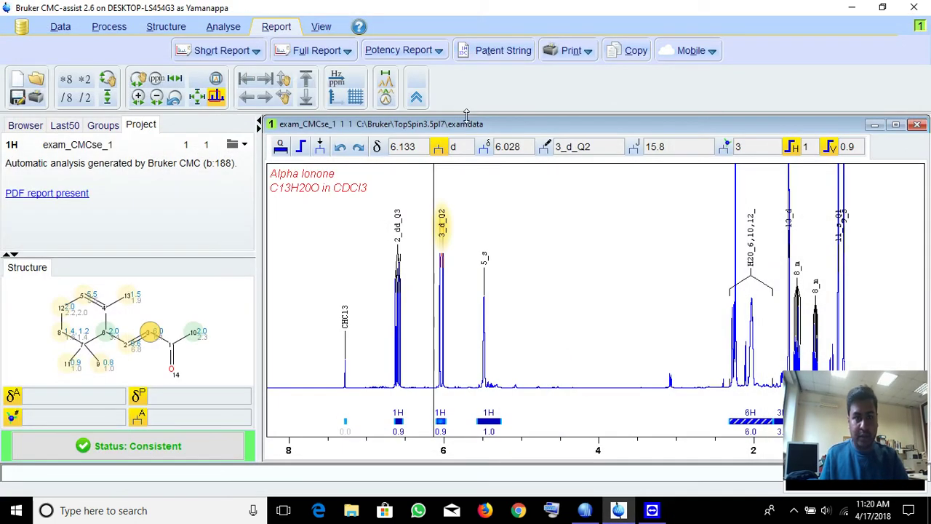
Generate the assignments as a patent string and set the journal type to Angewandte Chemie.
{"action": "left_click", "coordinate": [502, 54]}
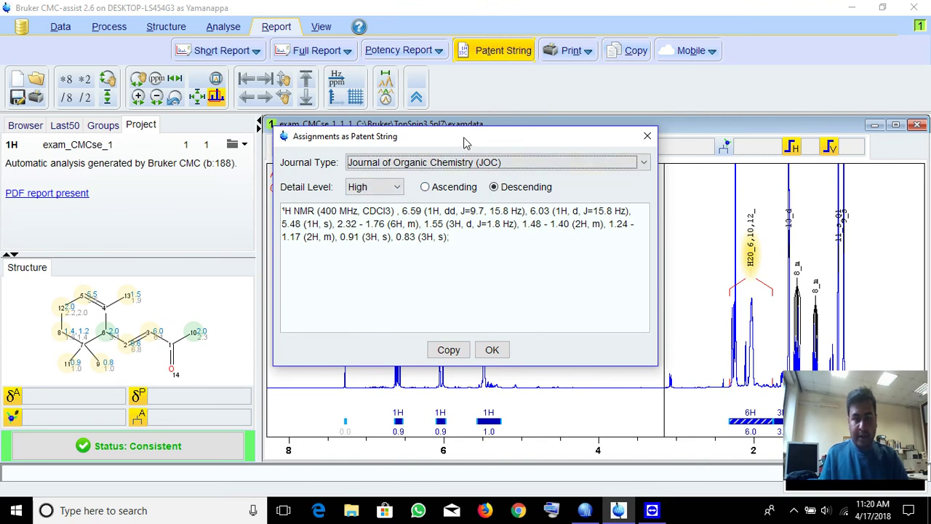
{"action": "left_click_drag", "start_coordinate": [468, 138], "coordinate": [515, 137]}
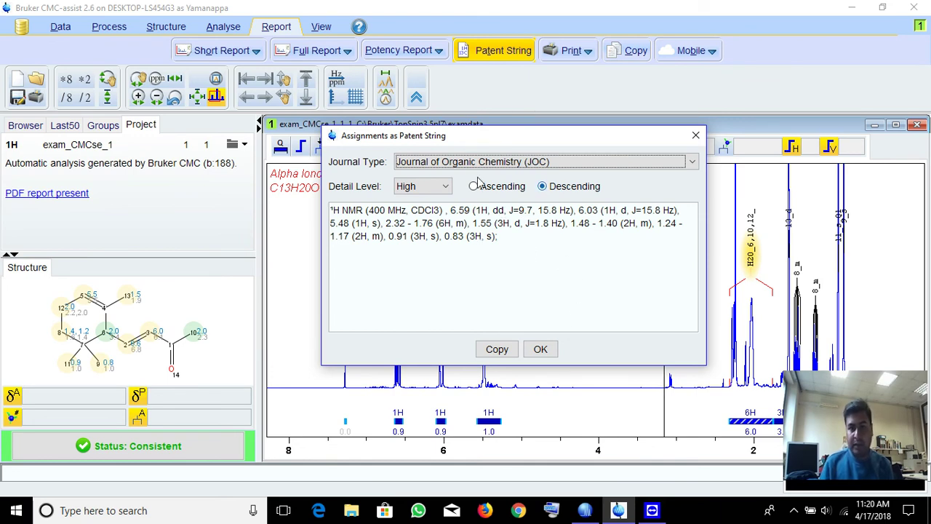
{"action": "left_click", "coordinate": [637, 168]}
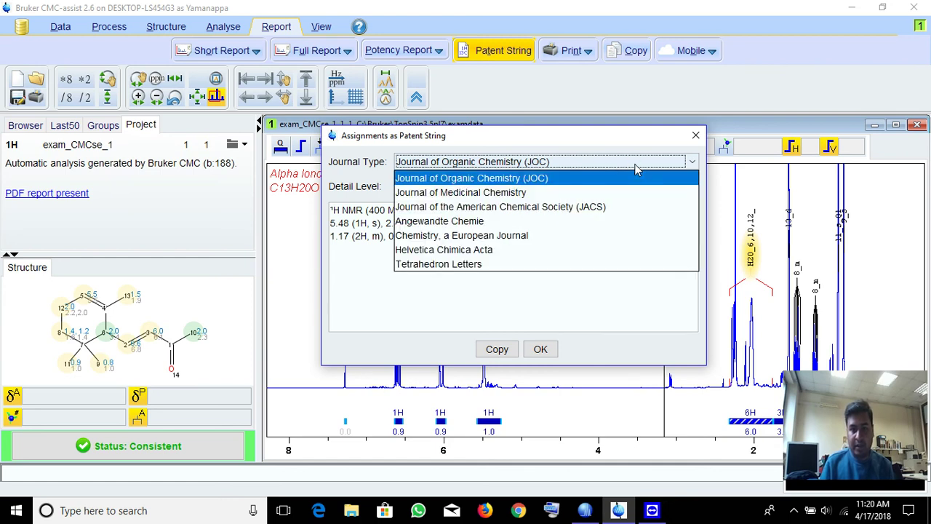
{"action": "left_click", "coordinate": [507, 222]}
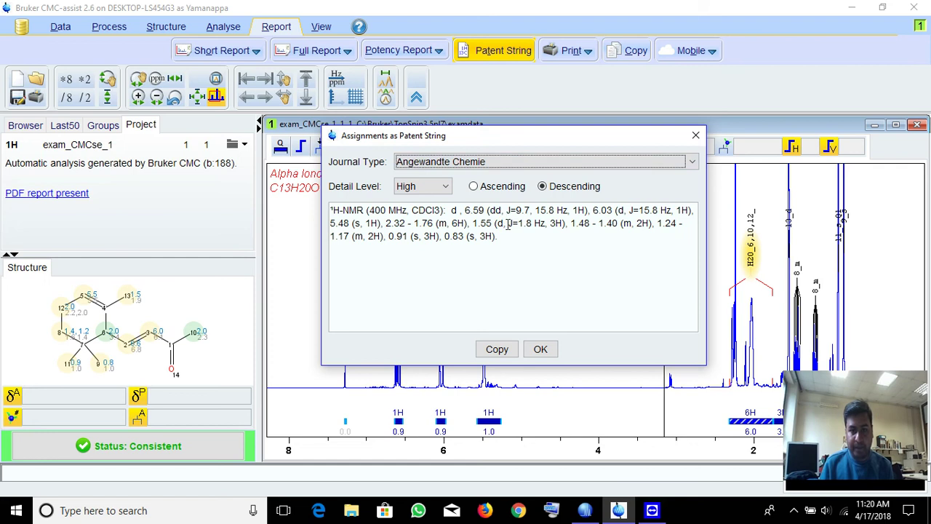
Change the patent string's journal type to Helvetica Chimica Acta and view the detail levels, keeping High.
{"action": "left_click", "coordinate": [532, 161]}
{"action": "left_click", "coordinate": [487, 251]}
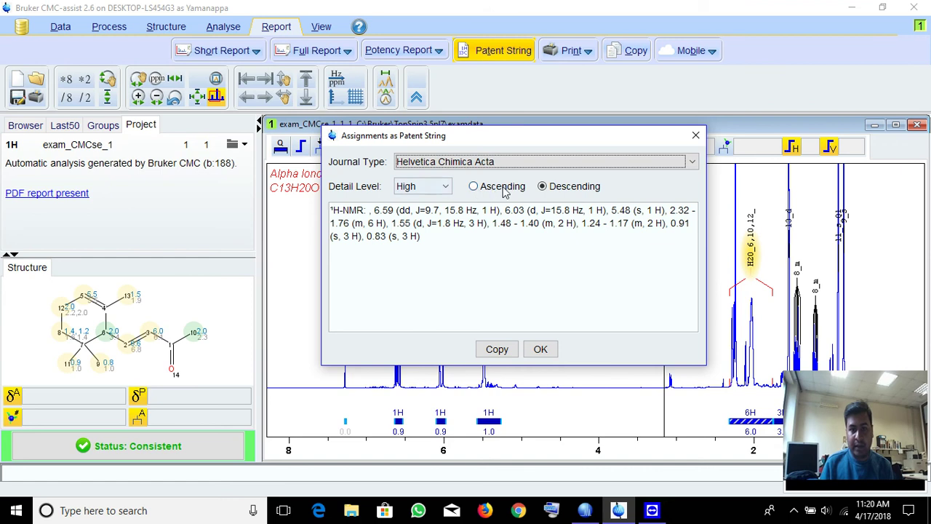
{"action": "left_click", "coordinate": [445, 187]}
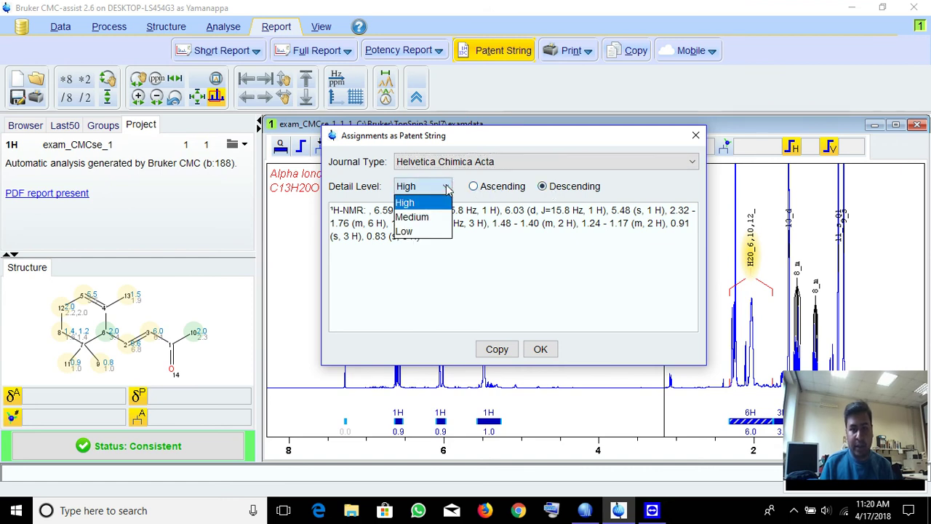
{"action": "left_click", "coordinate": [504, 252]}
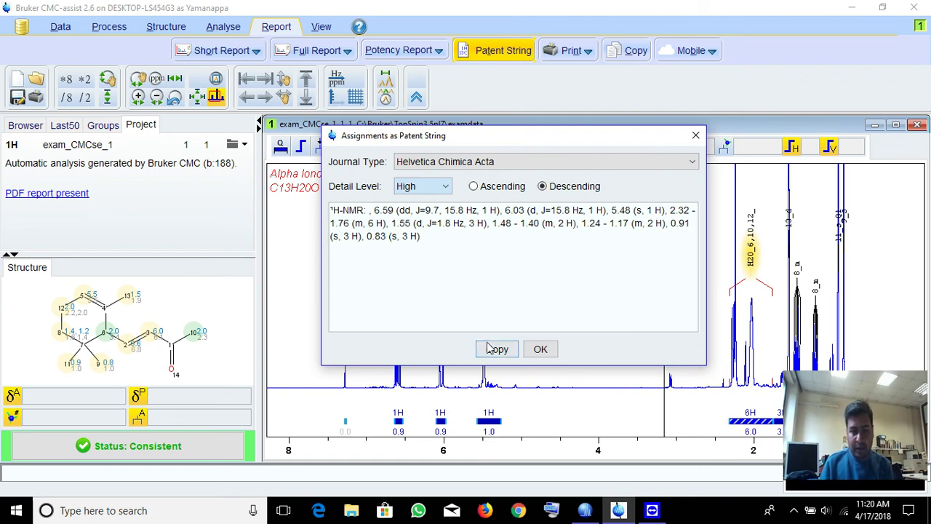
Start Word and create a blank document.
{"action": "left_click", "coordinate": [199, 507]}
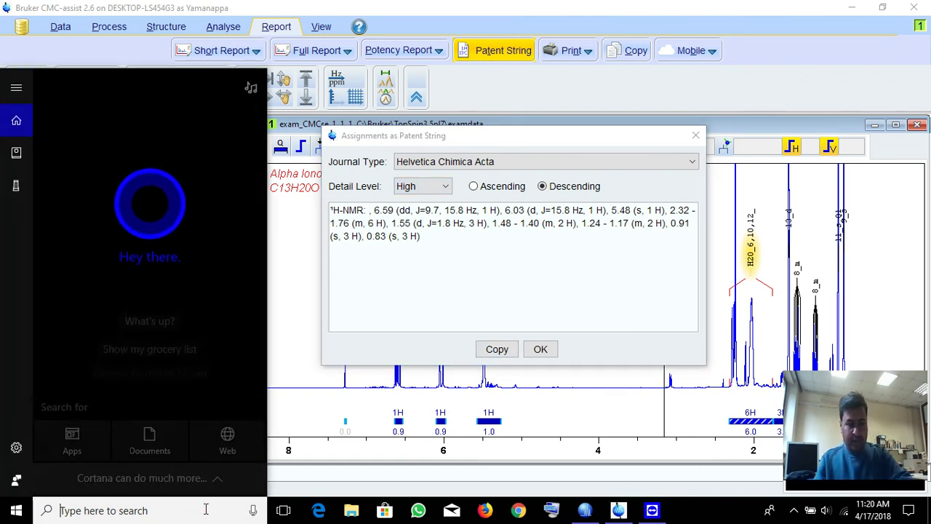
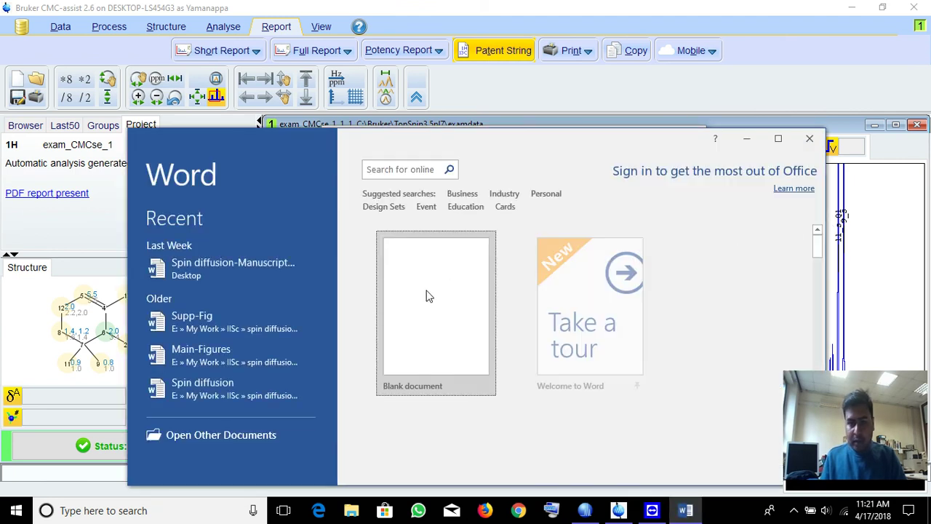
{"action": "left_click", "coordinate": [421, 294]}
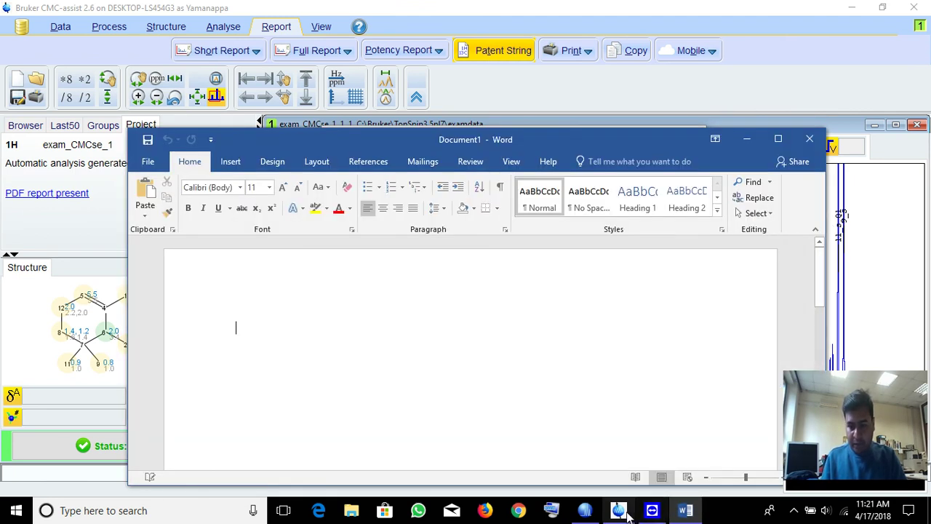
Copy the Helvetica Chimica Acta patent string from CMC-assist, close its dialog, and paste the string into the blank Word document.
{"action": "left_click", "coordinate": [620, 511]}
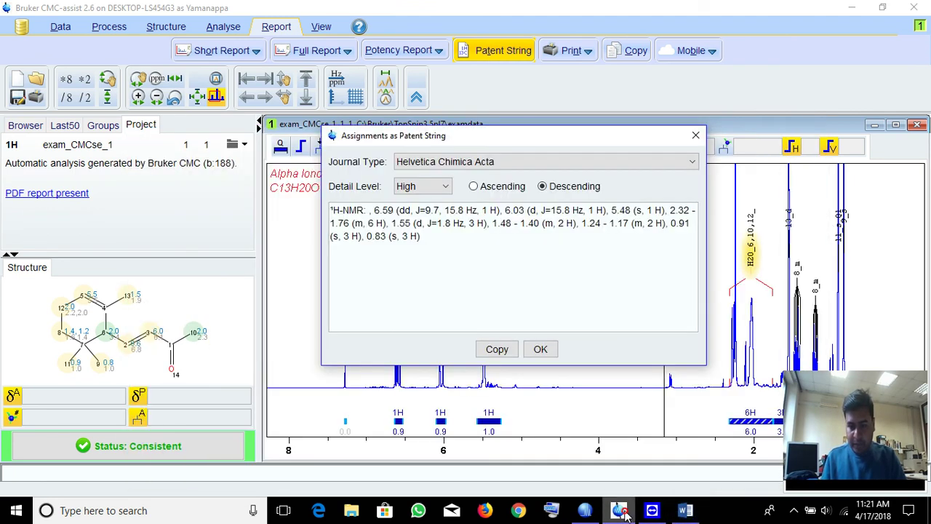
{"action": "left_click", "coordinate": [497, 350]}
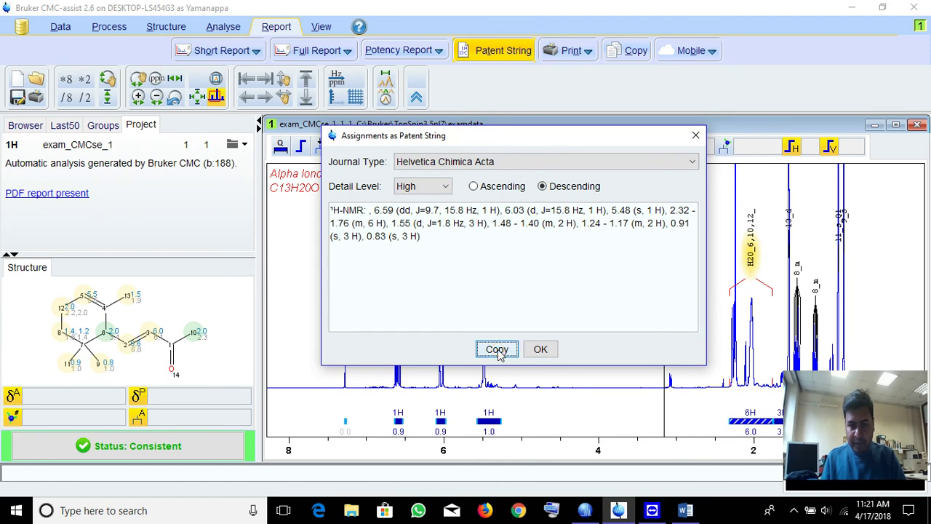
{"action": "left_click", "coordinate": [541, 350]}
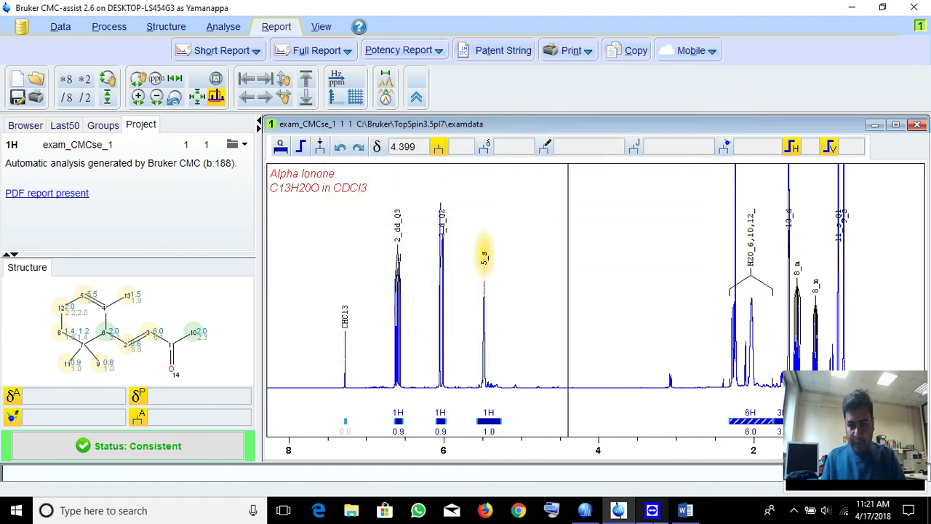
{"action": "left_click", "coordinate": [685, 510]}
{"action": "right_click", "coordinate": [240, 329]}
{"action": "left_click", "coordinate": [273, 195]}
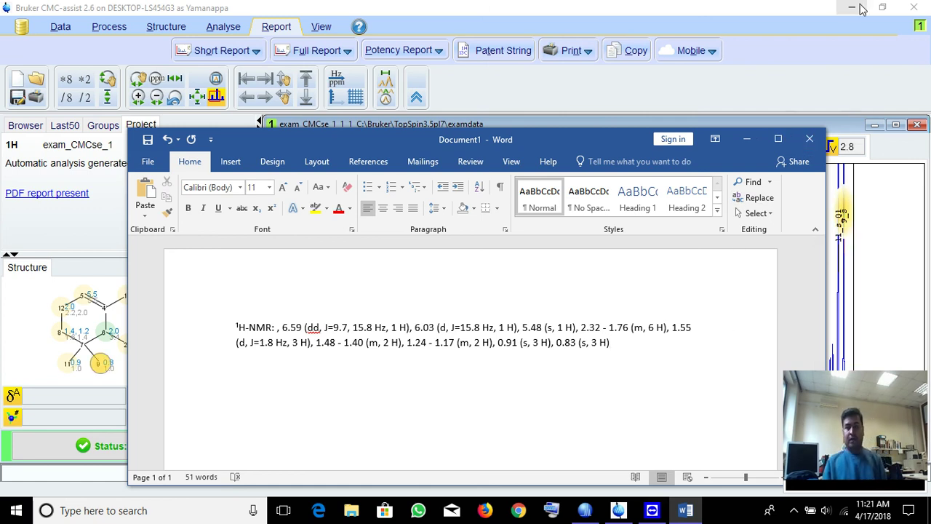
Minimise Word to return to CMC-assist and view the additional spectrum analysis options.
{"action": "left_click", "coordinate": [746, 143]}
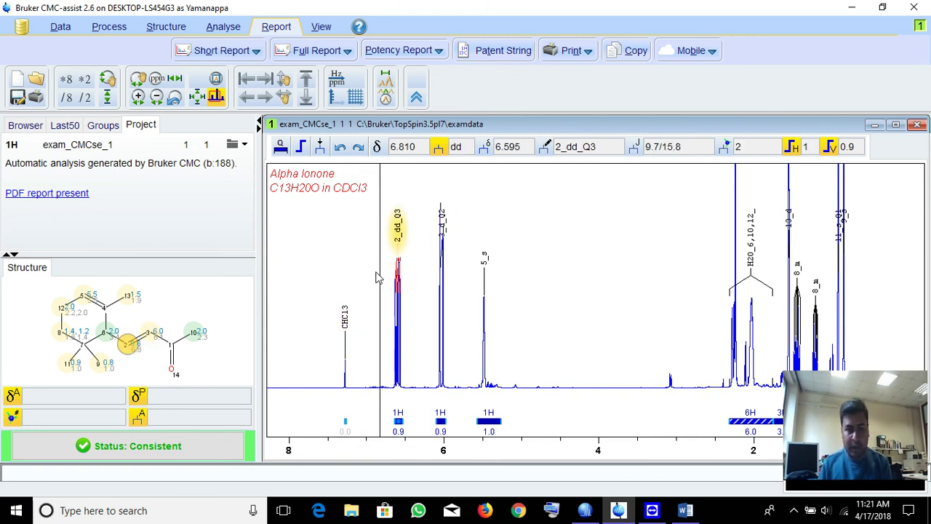
{"action": "left_click", "coordinate": [224, 28]}
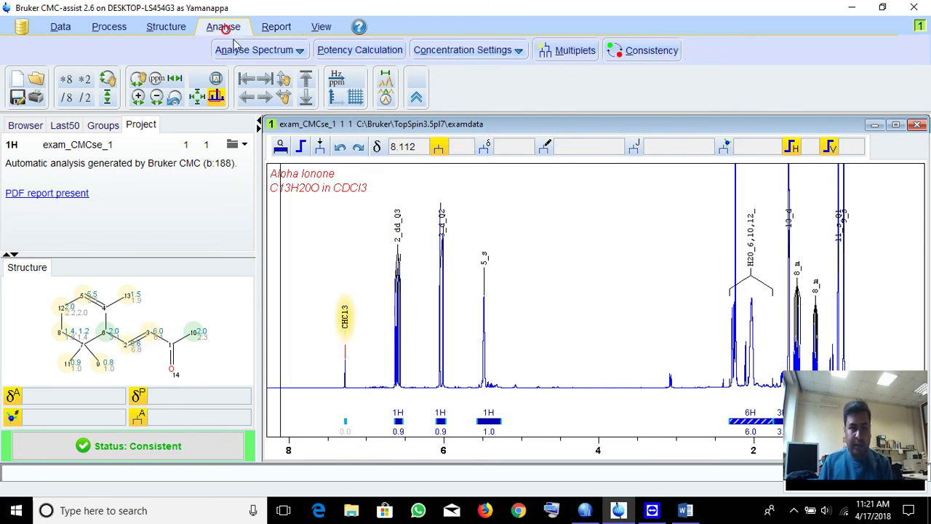
{"action": "left_click", "coordinate": [299, 51]}
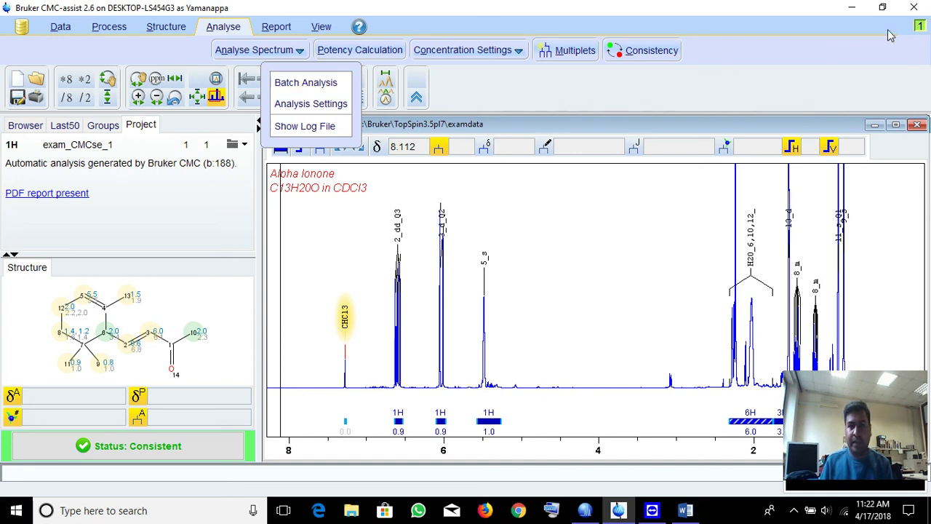
Switch to the TeamViewer remote Ubuntu desktop and bring up its CMC-assist session with the Strychnine dataset.
{"action": "left_click", "coordinate": [852, 7]}
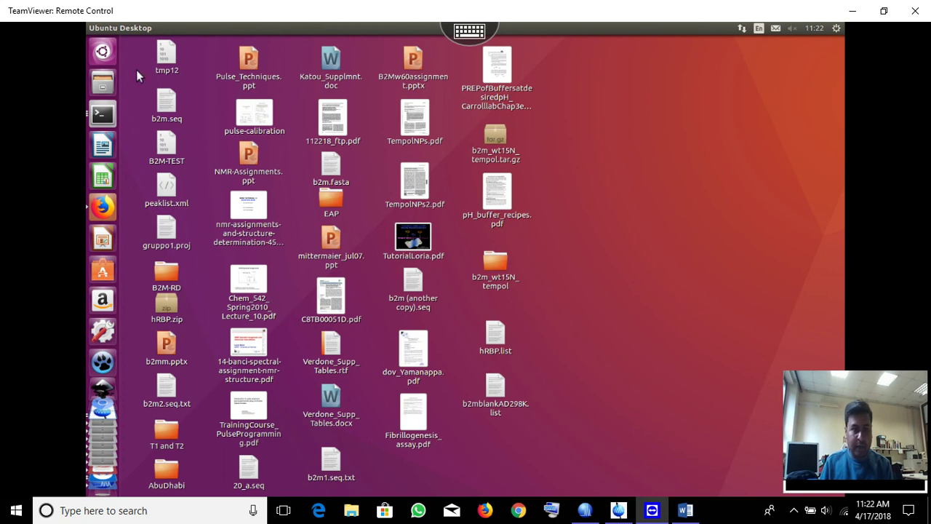
{"action": "scroll", "coordinate": [103, 465], "scroll_direction": "down", "scroll_amount": 2}
{"action": "scroll", "coordinate": [103, 487], "scroll_direction": "down", "scroll_amount": 3}
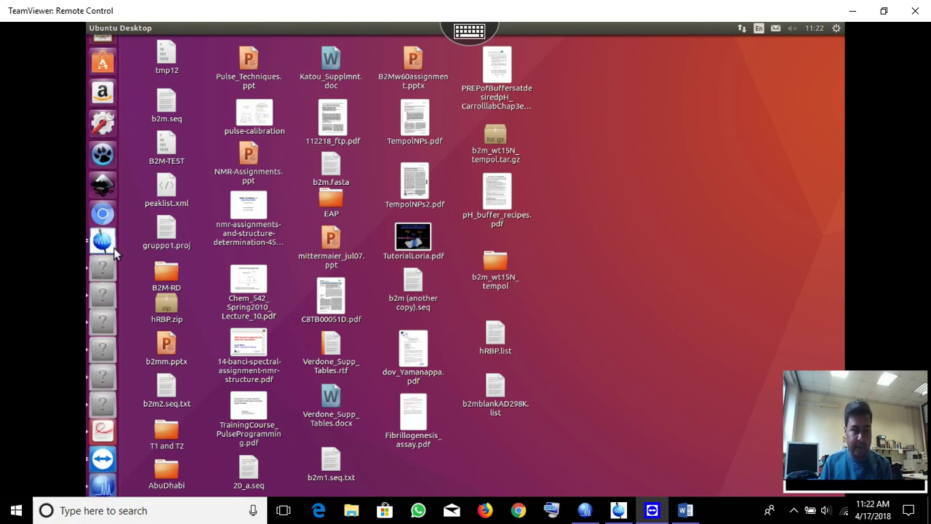
{"action": "scroll", "coordinate": [103, 495], "scroll_direction": "down", "scroll_amount": 1}
{"action": "left_click", "coordinate": [102, 489]}
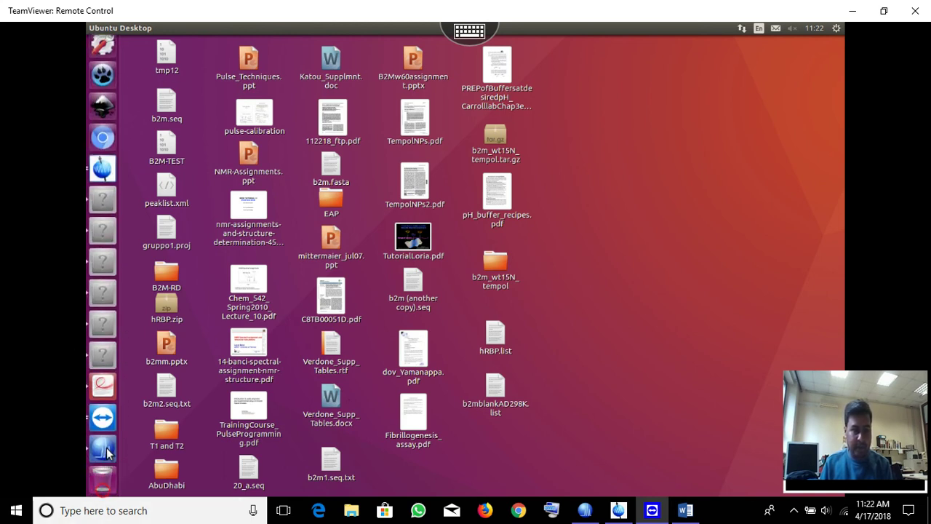
{"action": "left_click", "coordinate": [394, 43]}
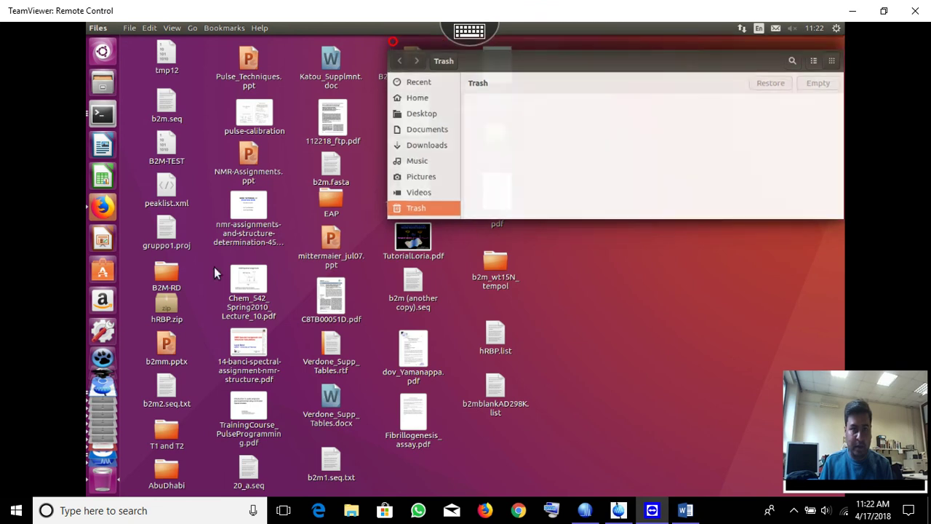
{"action": "scroll", "coordinate": [102, 452], "scroll_direction": "down", "scroll_amount": 4}
{"action": "left_click", "coordinate": [103, 450]}
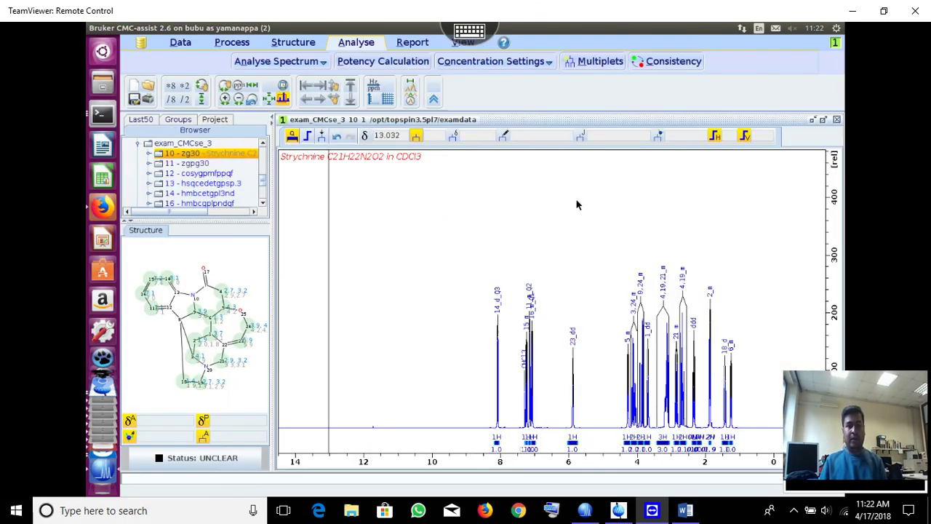
Review the batch analysis settings, including the default HSQC, 13C and HMBC locations, and close them without starting an analysis.
{"action": "left_click", "coordinate": [324, 62]}
{"action": "left_click", "coordinate": [332, 87]}
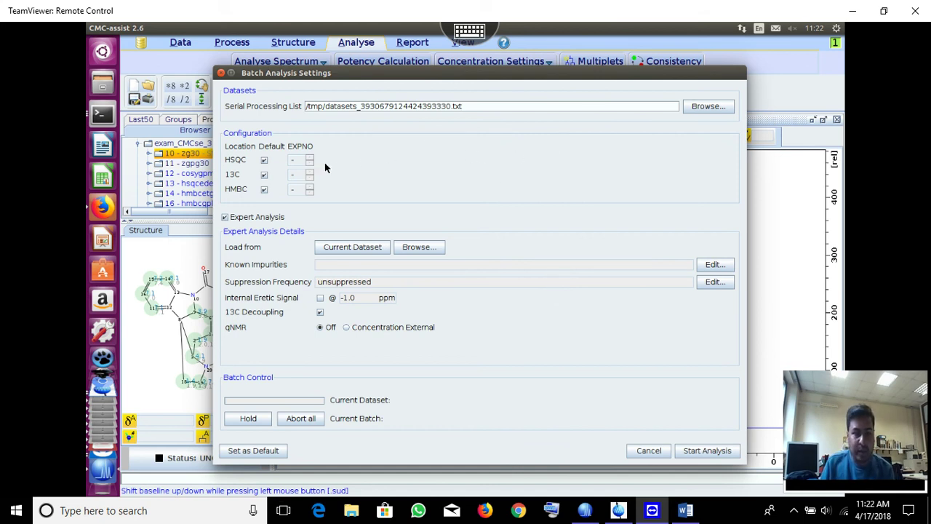
{"action": "left_click", "coordinate": [264, 174]}
{"action": "left_click", "coordinate": [264, 189]}
{"action": "left_click", "coordinate": [264, 189]}
{"action": "left_click", "coordinate": [264, 174]}
{"action": "left_click", "coordinate": [264, 160]}
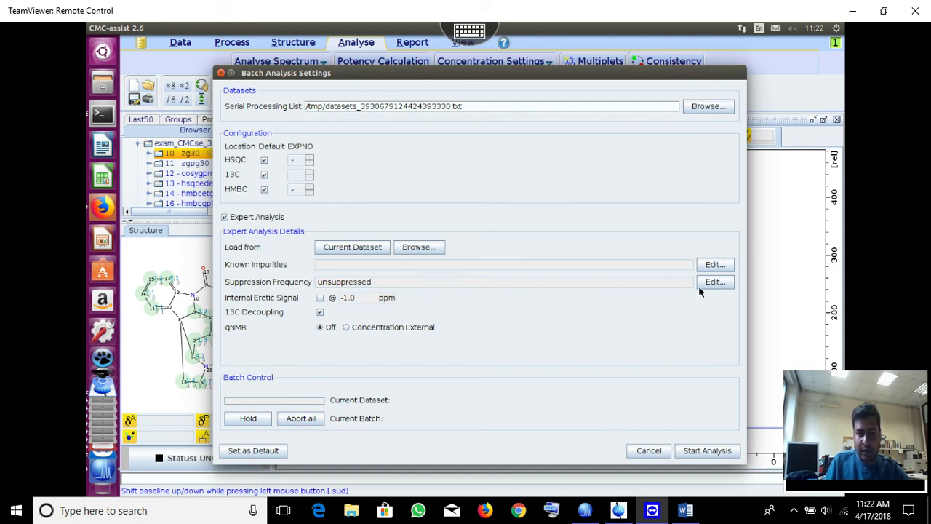
{"action": "left_click", "coordinate": [649, 450]}
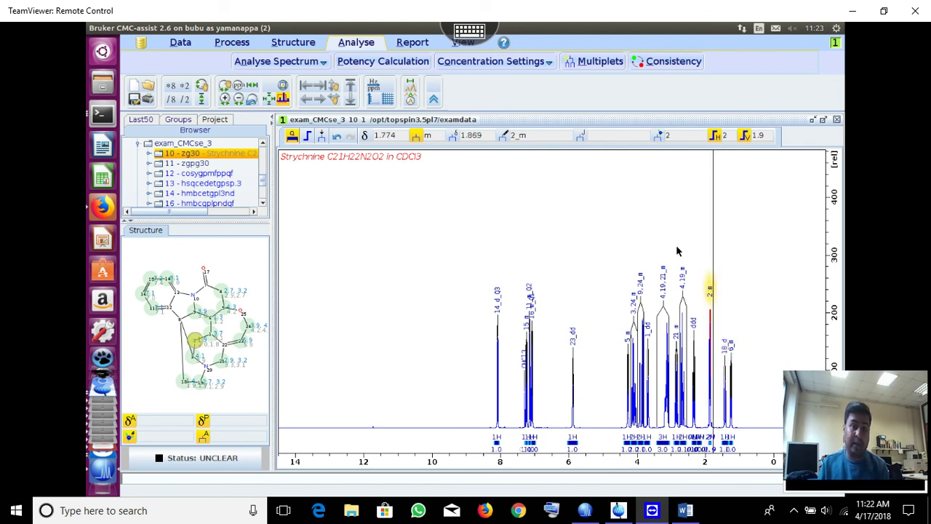
Generate the structure prediction for Strychnine, examine both pages of the spectrum overview PDF, and close it.
{"action": "left_click", "coordinate": [293, 43]}
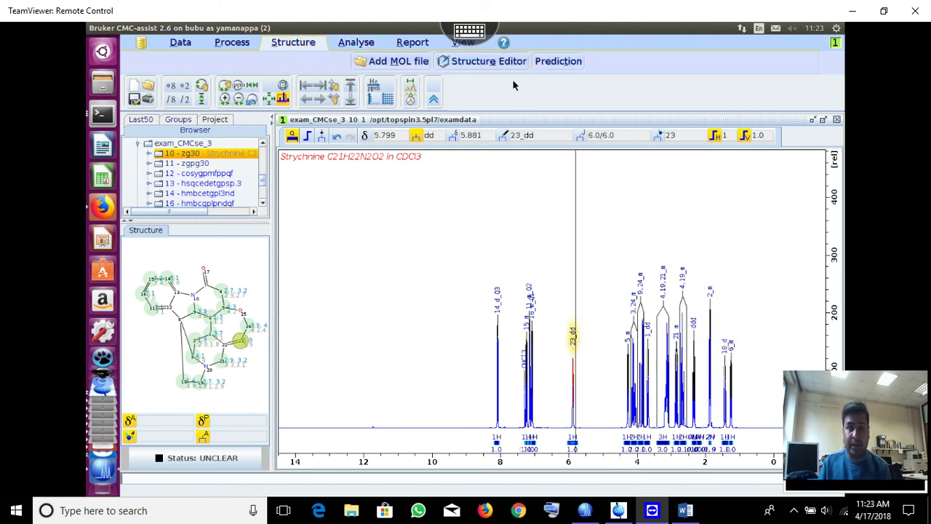
{"action": "left_click", "coordinate": [558, 61]}
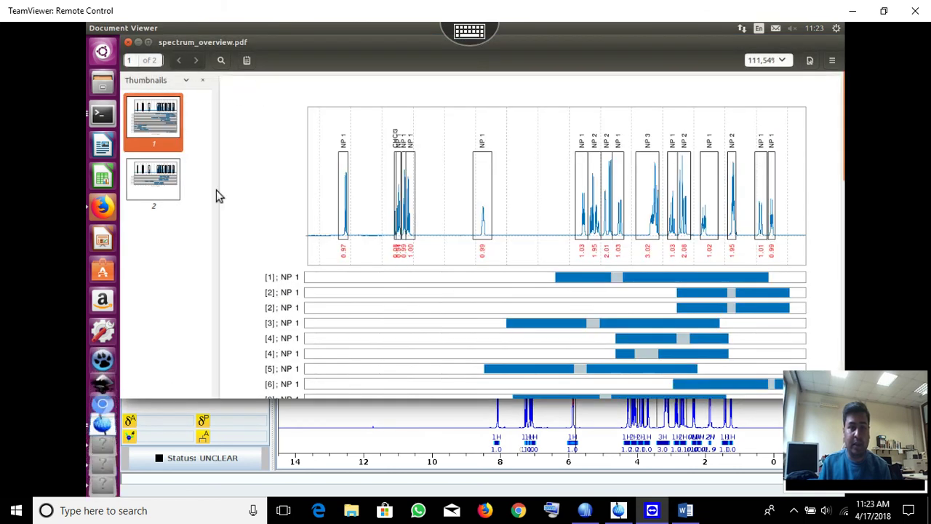
{"action": "scroll", "coordinate": [759, 324], "scroll_direction": "down", "scroll_amount": 10}
{"action": "scroll", "coordinate": [461, 219], "scroll_direction": "up", "scroll_amount": 5}
{"action": "scroll", "coordinate": [484, 234], "scroll_direction": "down", "scroll_amount": 6}
{"action": "scroll", "coordinate": [482, 230], "scroll_direction": "down", "scroll_amount": 5}
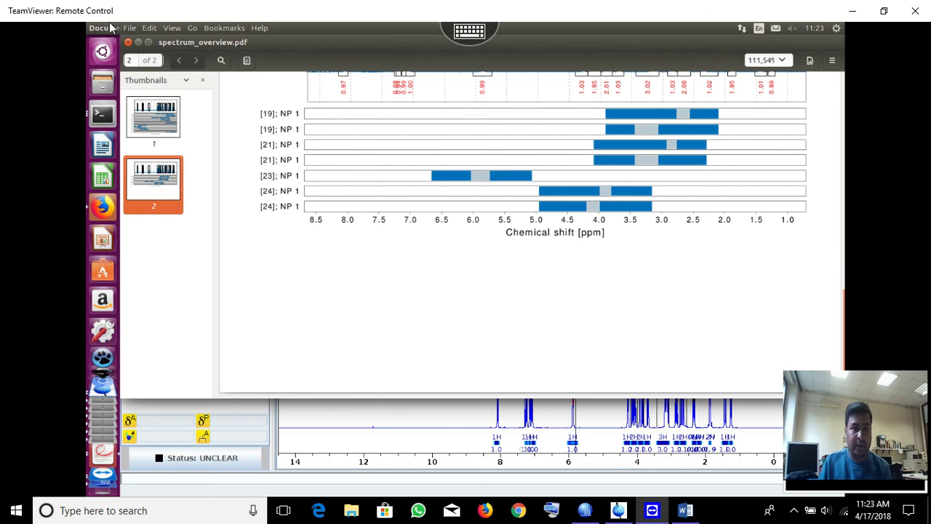
{"action": "left_click", "coordinate": [129, 43]}
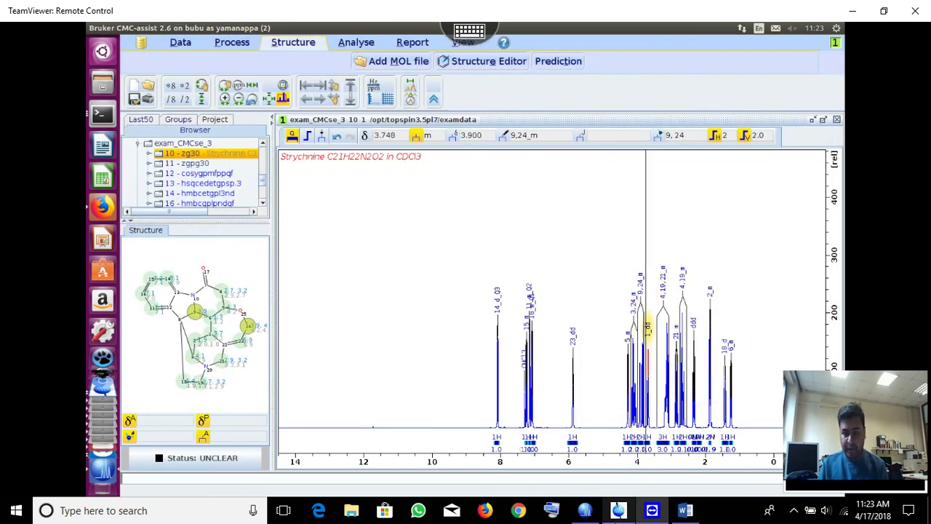
{"action": "left_click", "coordinate": [793, 511]}
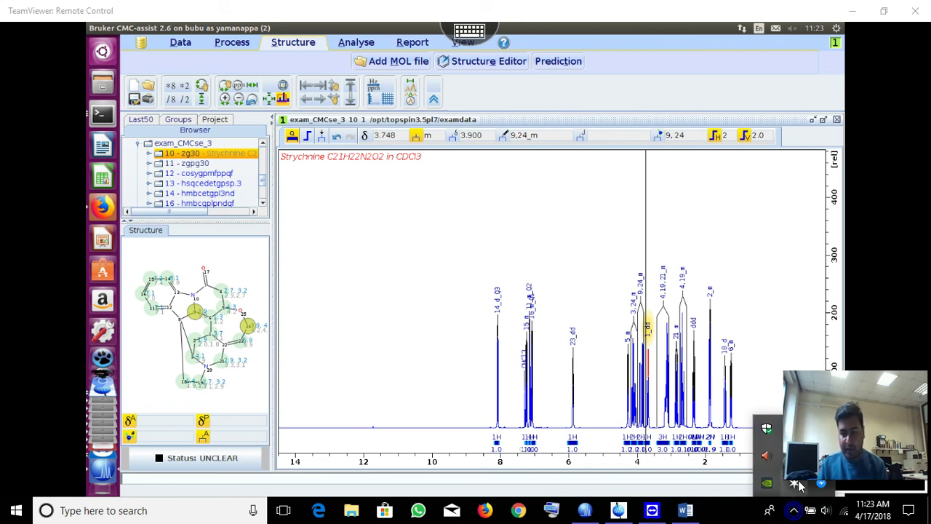